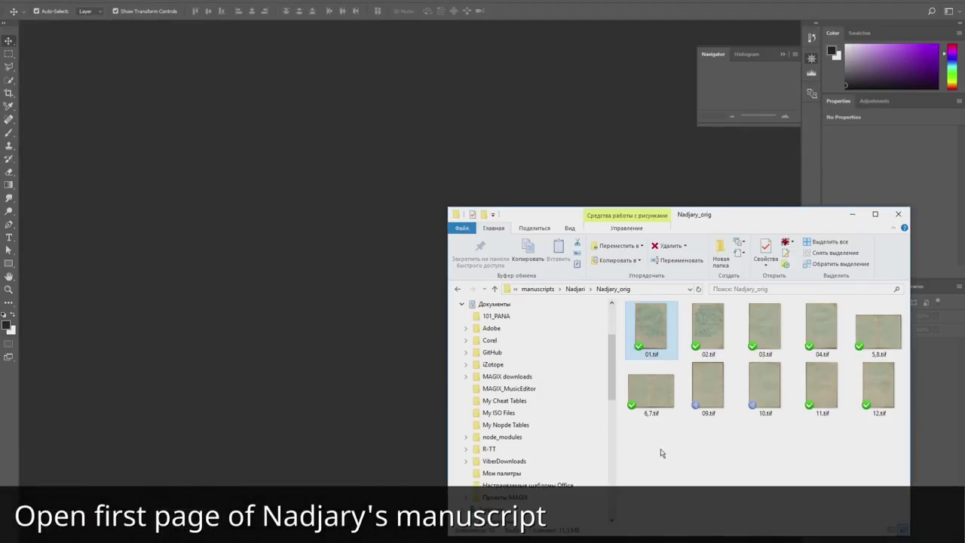
Step: Open the manuscript page 01.tif and convert its locked Background into a regular layer named Layer 0
drag(652, 328, 312, 225)
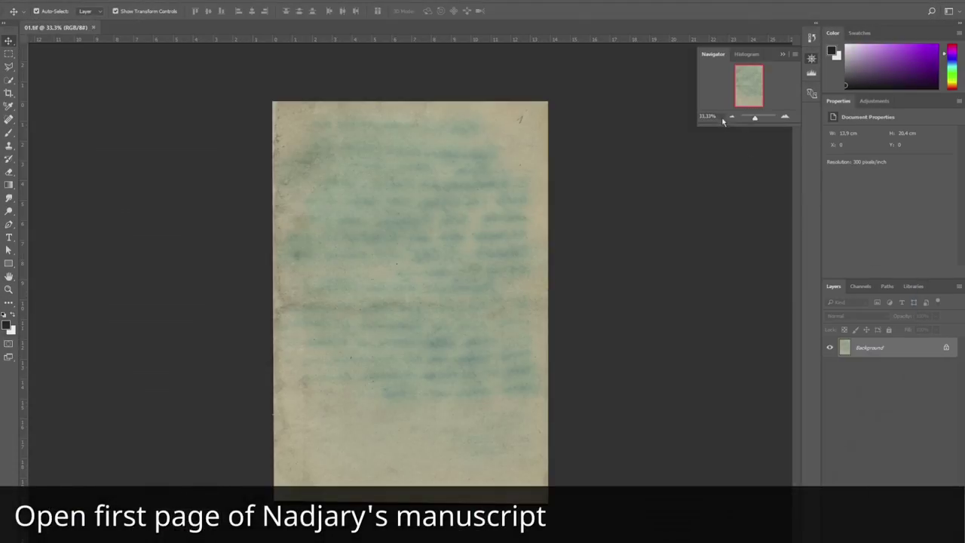
text(43)
key(Return)
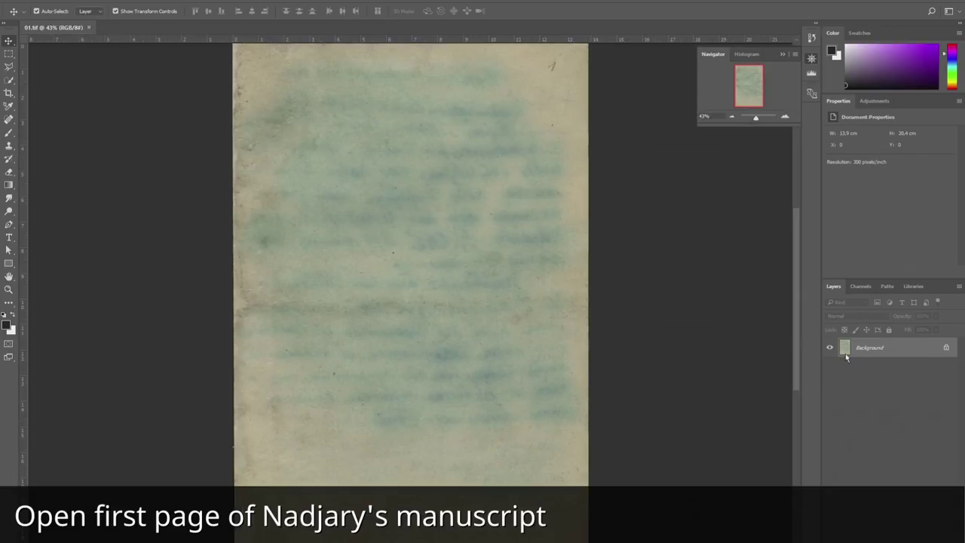
double_click(847, 351)
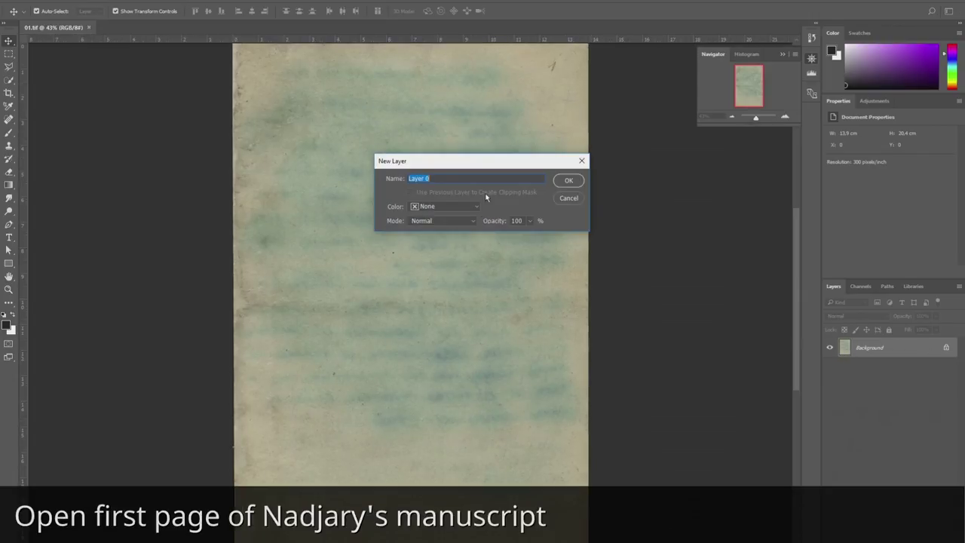
click(569, 181)
Step: Correct the page's levels with the Find Dark & Light Colors algorithm and set the RGB input black point to 135
key(ctrl+l)
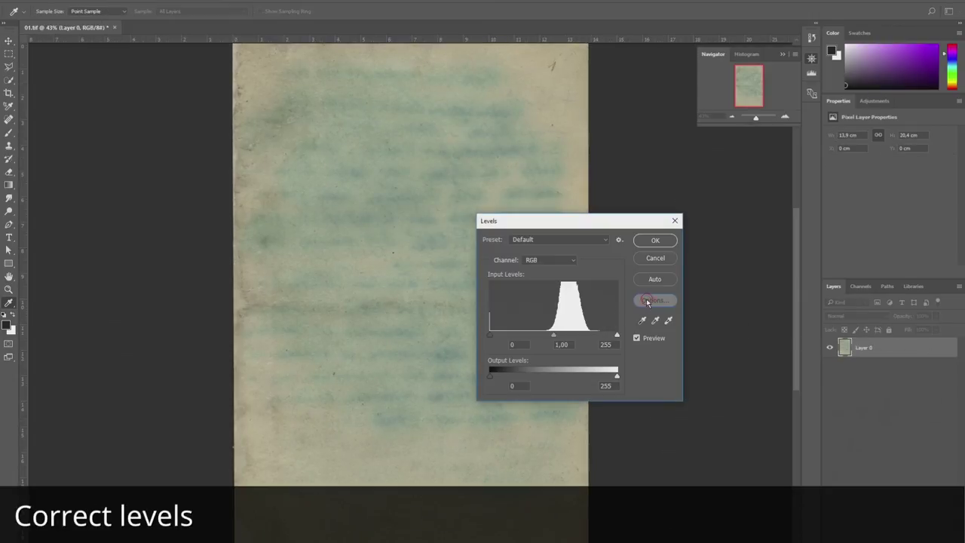
click(647, 302)
click(467, 178)
click(550, 145)
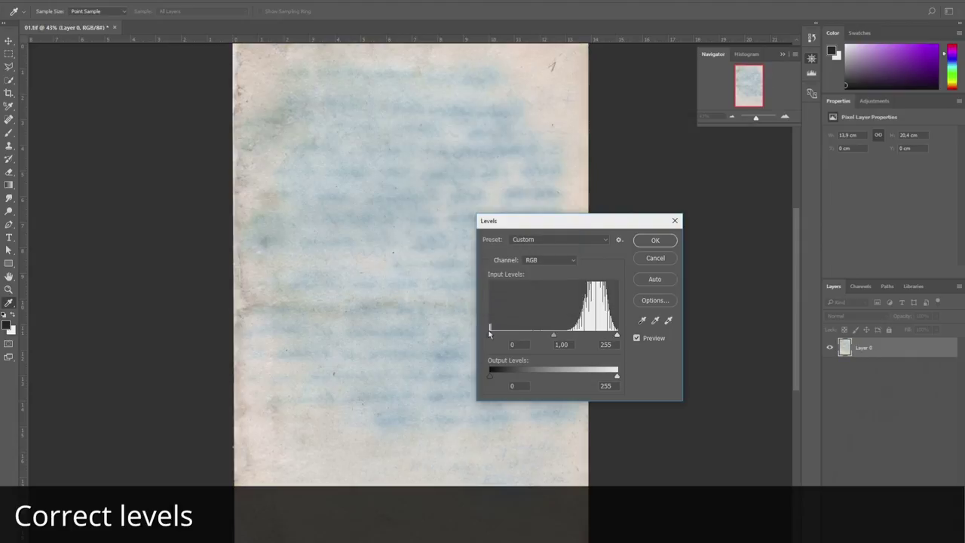
drag(509, 338, 559, 336)
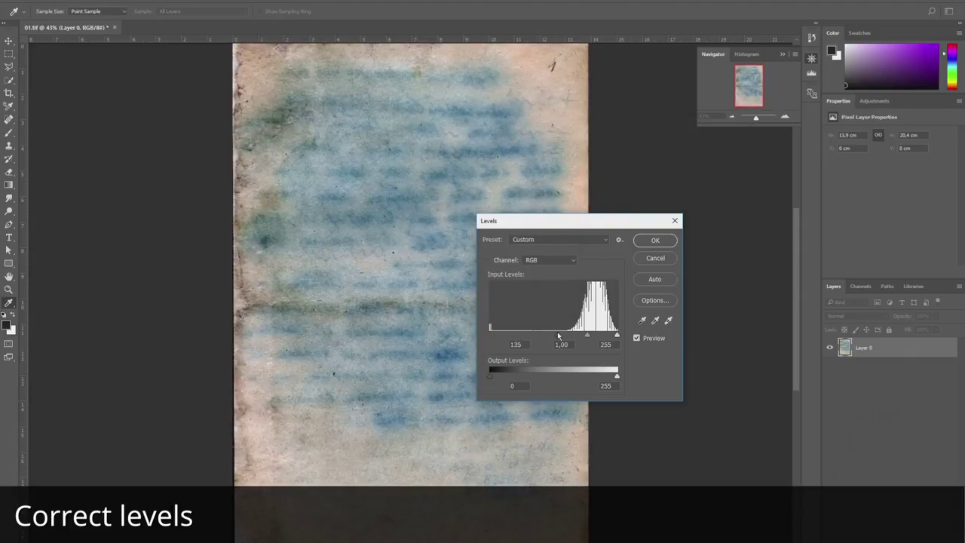
click(656, 242)
Step: Convert Layer 0 to a smart object and add a Black & White adjustment layer above it
key(ctrl+plus)
key(ctrl+plus)
key(ctrl+plus)
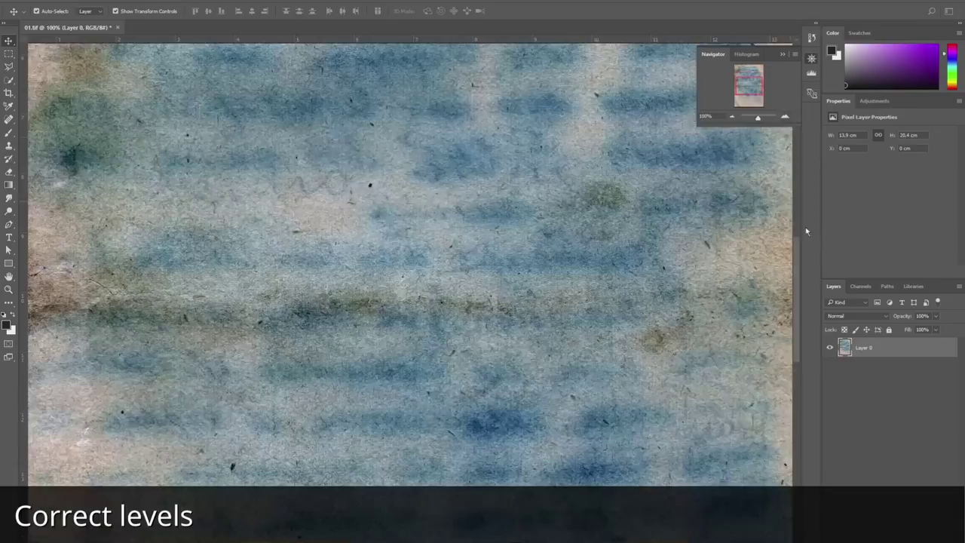
drag(797, 258, 796, 202)
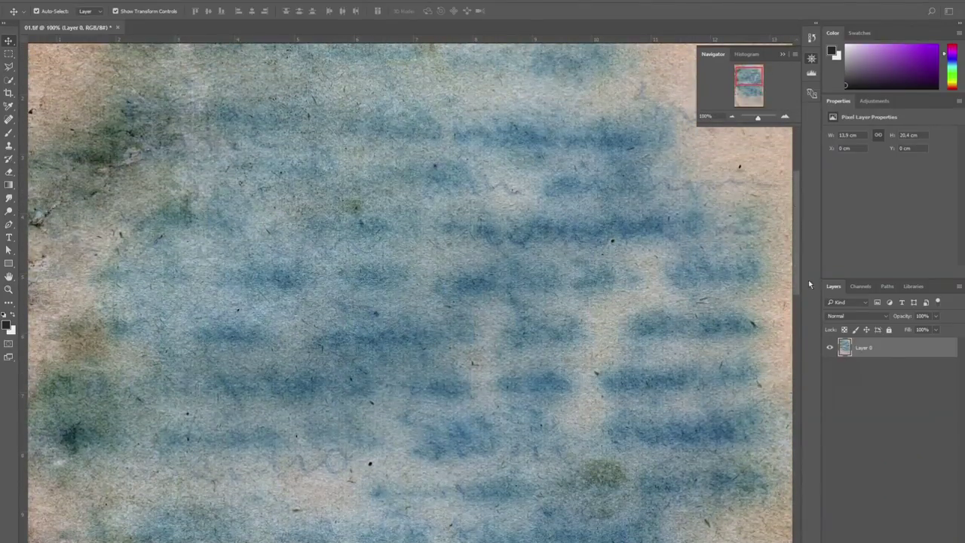
right_click(873, 344)
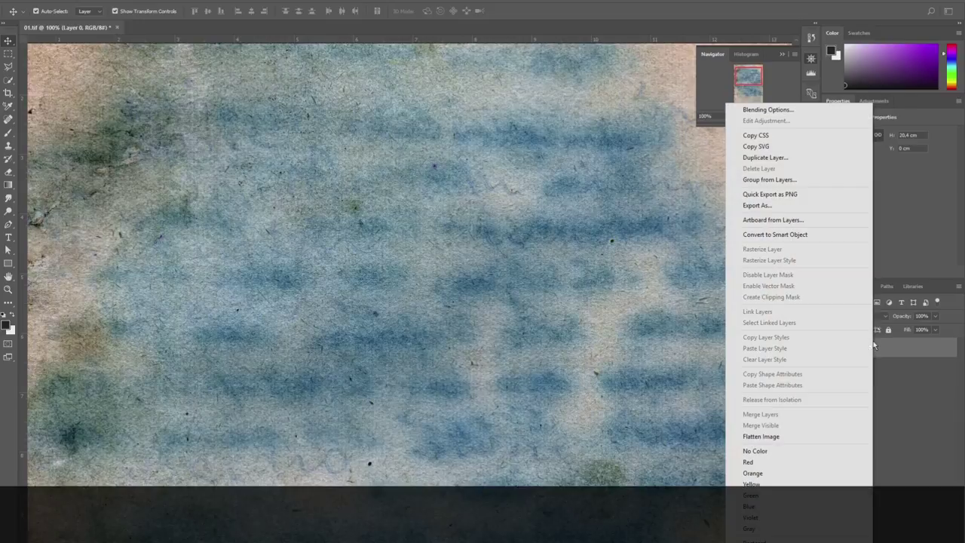
click(776, 233)
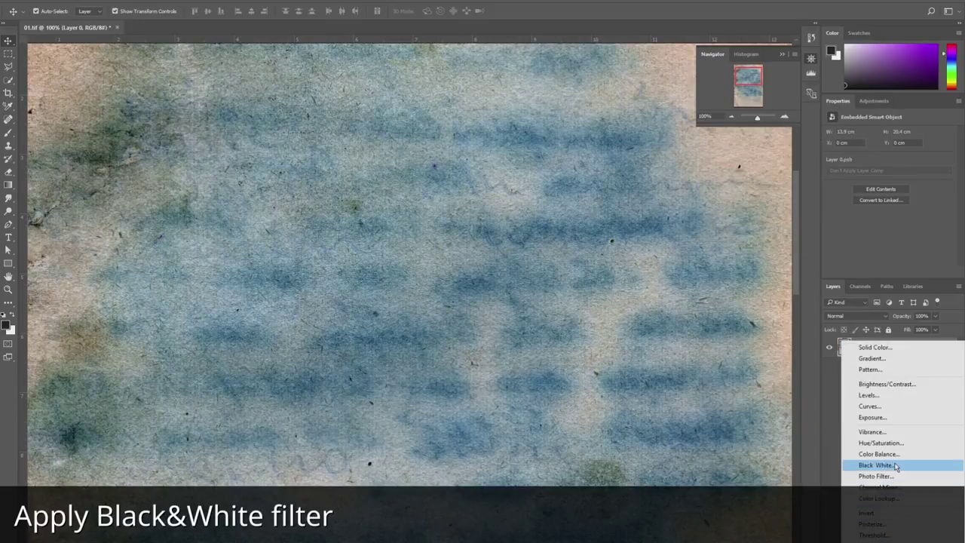
click(877, 464)
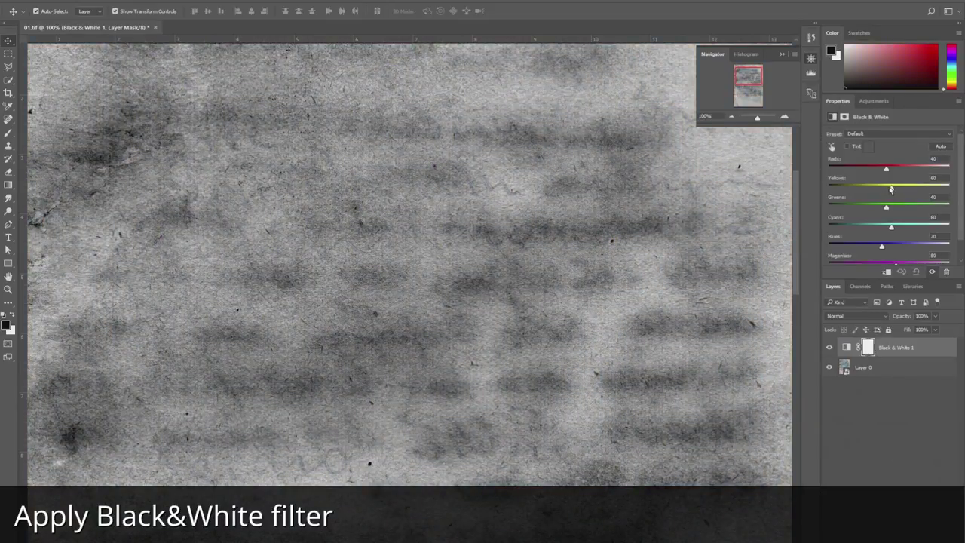
Step: Set the Black & White adjustment to Reds 294, Yellows 300, Greens -200, Cyans 73, Blues -200 and Magentas -196
drag(891, 188, 931, 187)
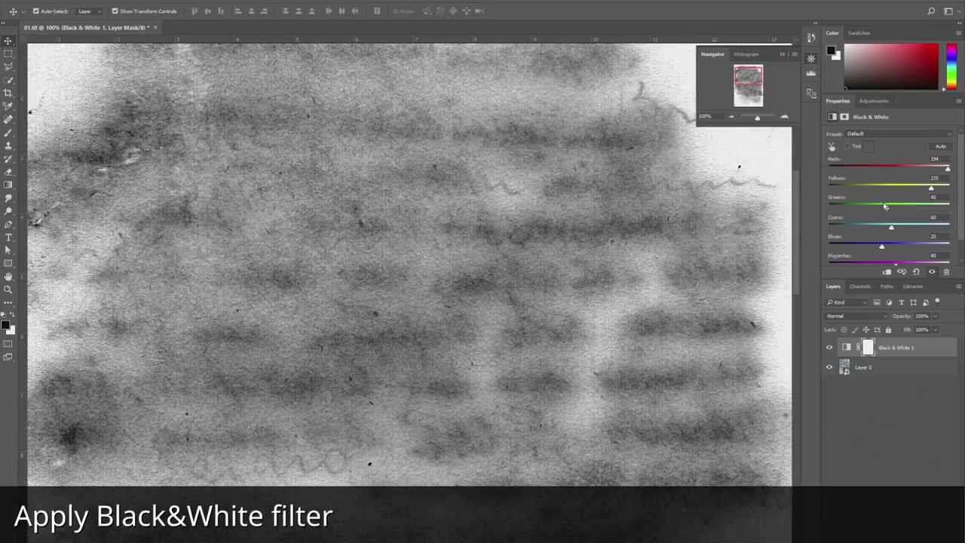
drag(886, 228, 844, 247)
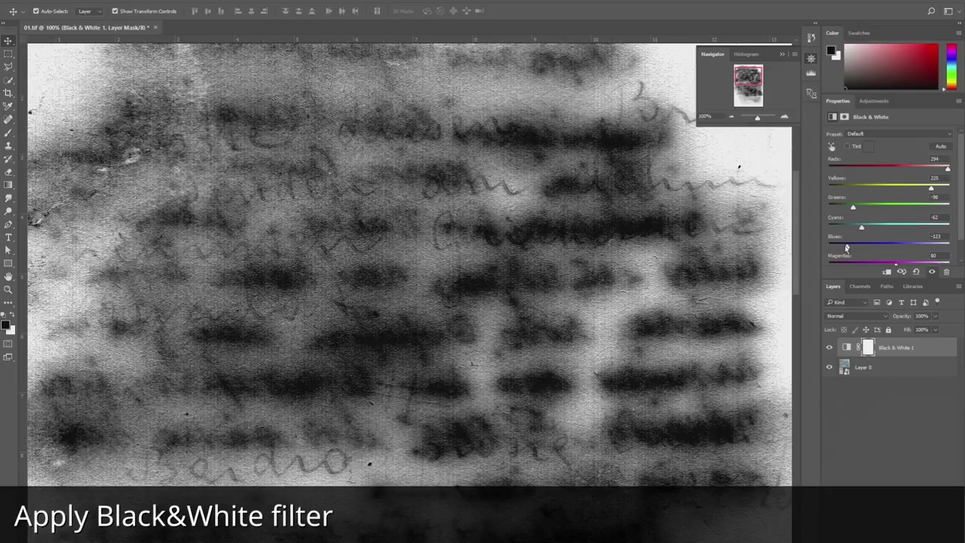
scroll(906, 228, down, 2)
drag(864, 281, 861, 352)
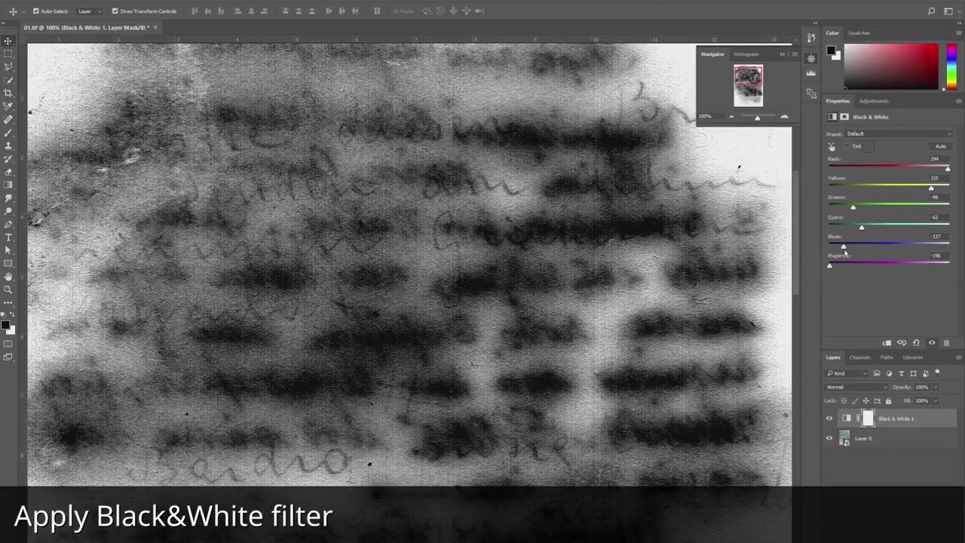
drag(949, 246, 828, 209)
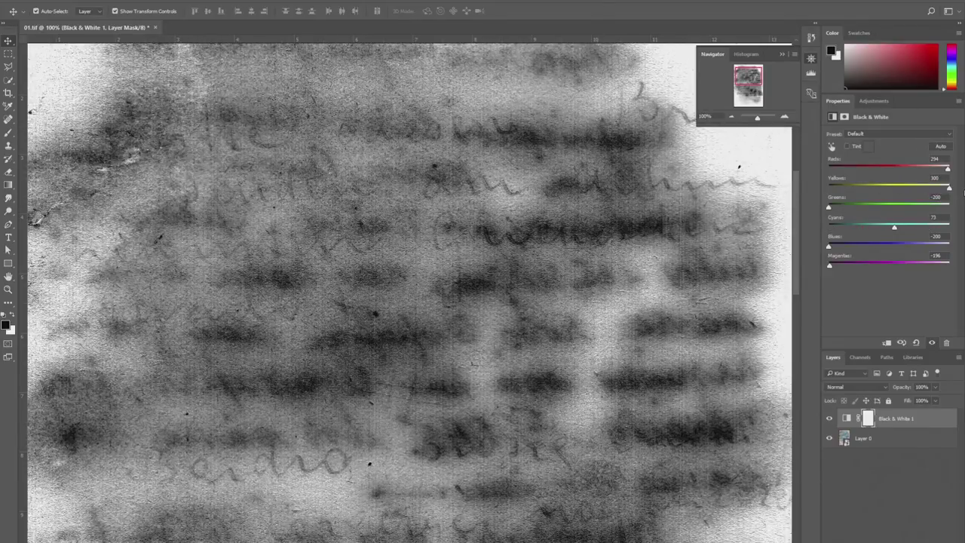
Step: Apply a High Pass filter with a radius of 746,7 pixels to the Layer 0 smart object
scroll(695, 298, down, 1)
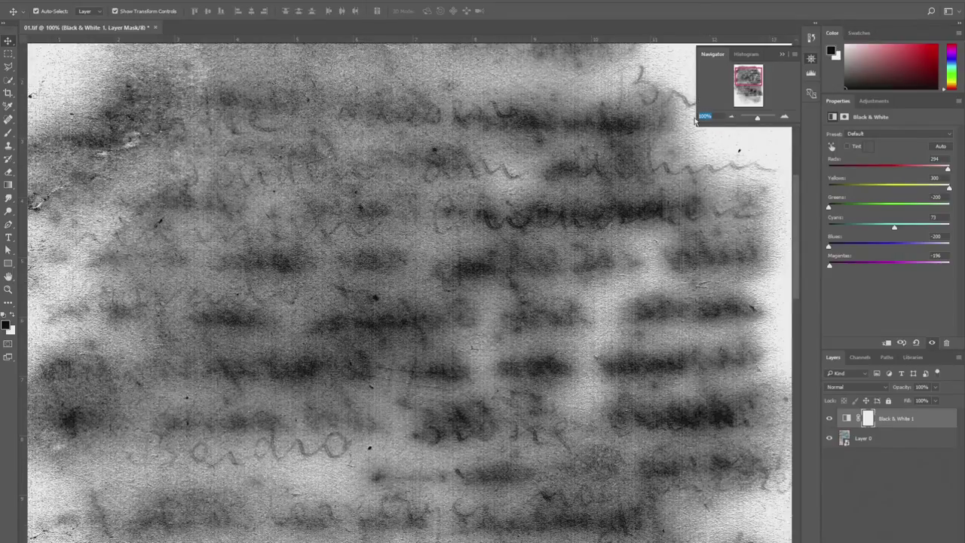
text(43)
key(Return)
scroll(563, 250, down, 6)
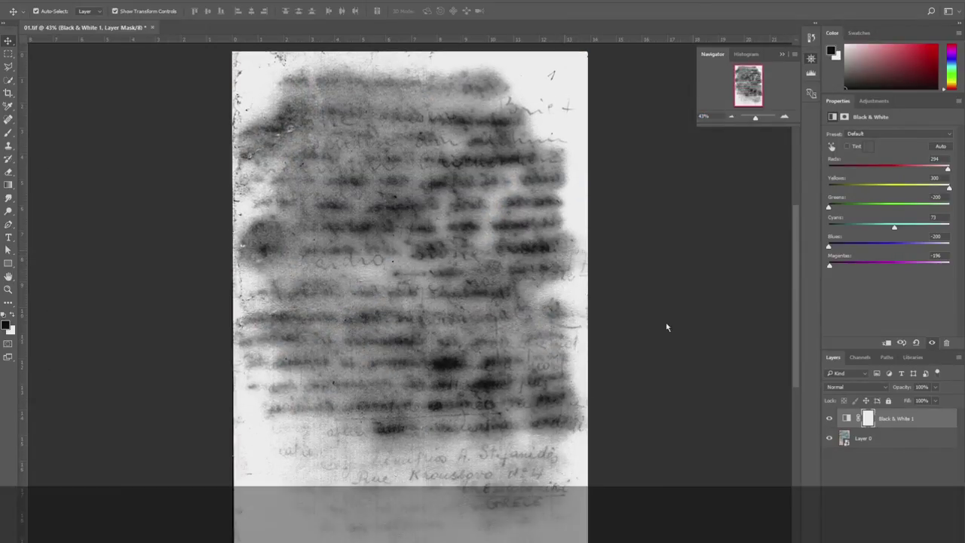
click(863, 439)
click(166, 0)
mouse_move(174, 192)
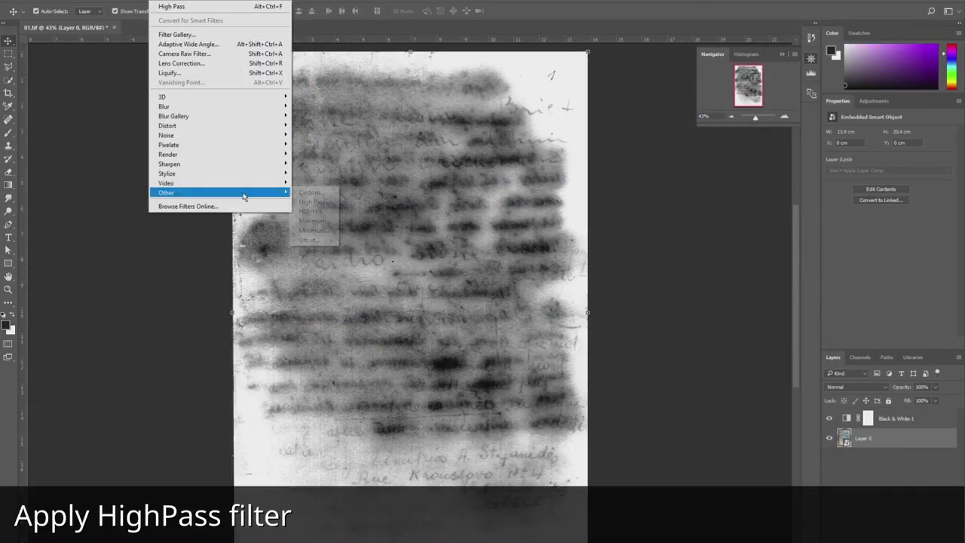
click(314, 203)
drag(689, 332, 687, 332)
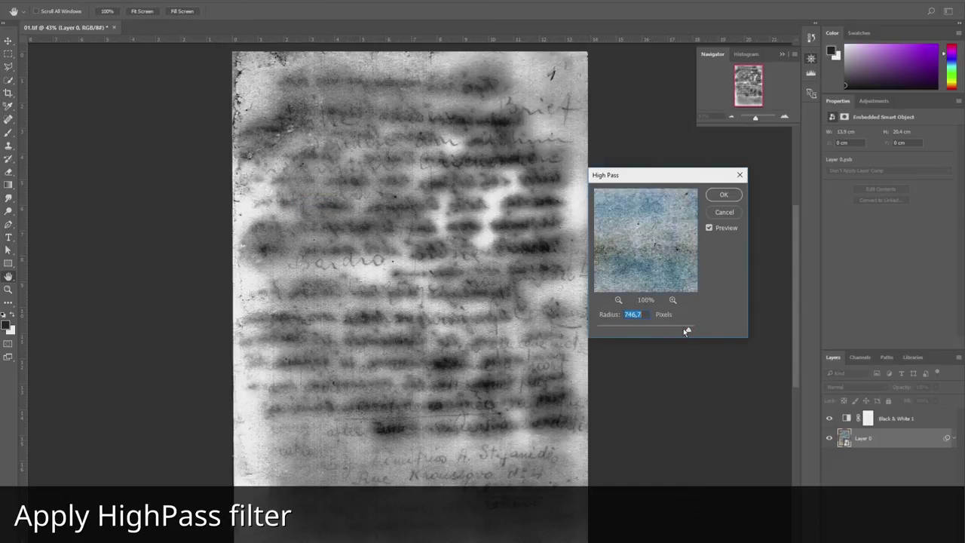
Step: Hide the Black & White adjustment layer so the page shows in colour
key(ctrl+plus)
key(ctrl+plus)
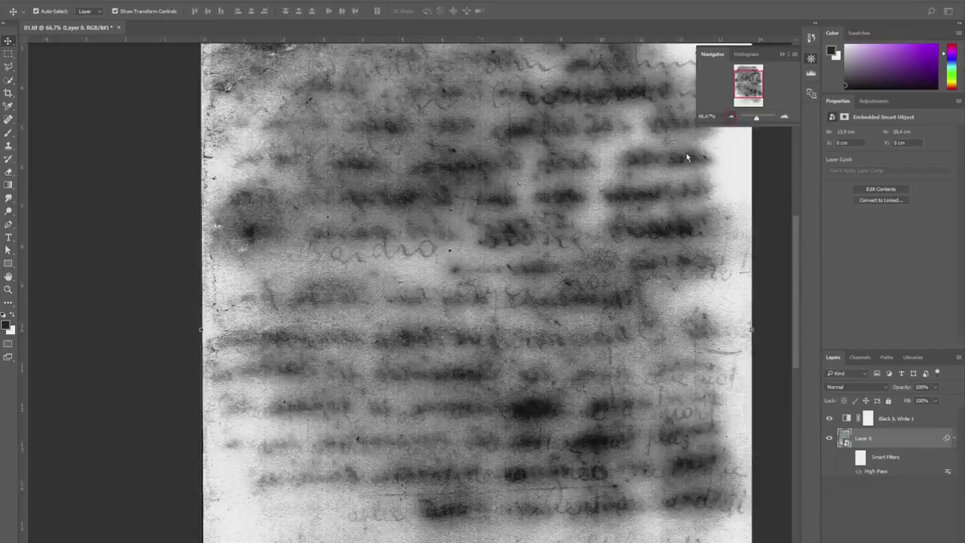
key(ctrl+minus)
click(785, 542)
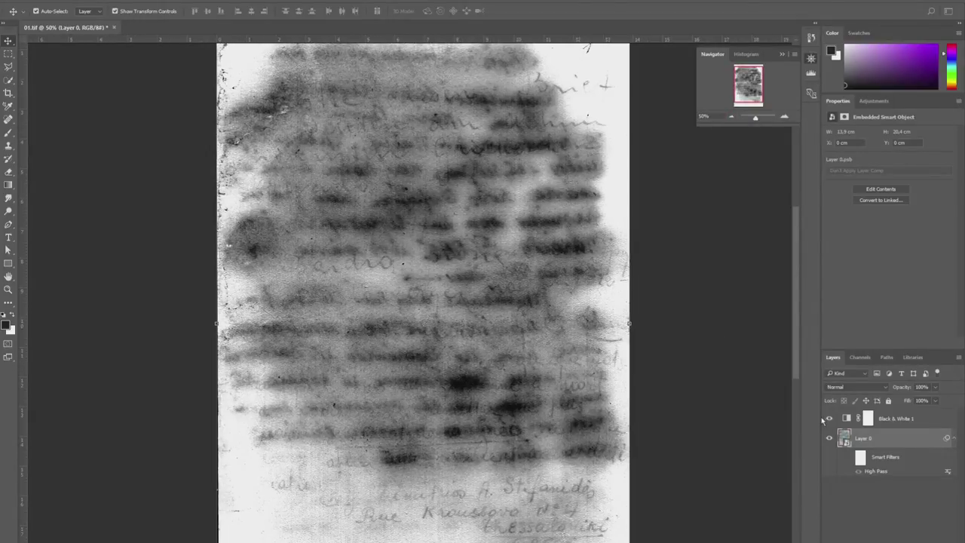
click(829, 419)
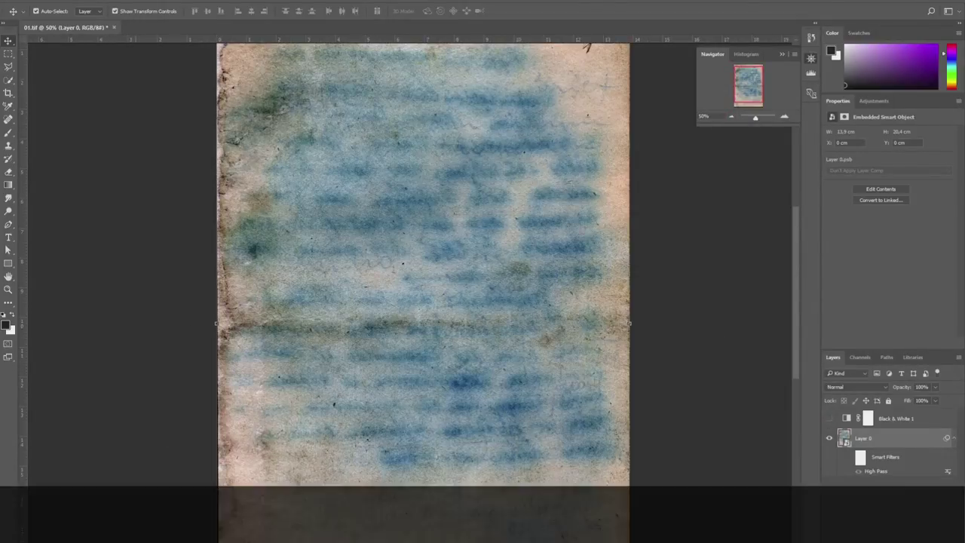
Step: Open the back side of the page, 02.tif, as a separate document and convert its Background into a regular layer
mouse_move(138, 542)
click(88, 528)
drag(708, 326, 206, 27)
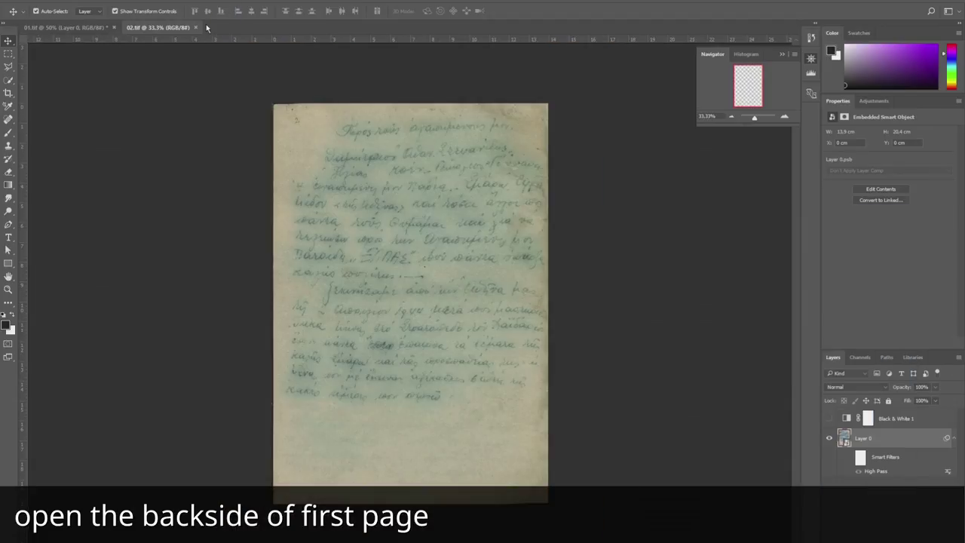
double_click(844, 418)
key(Return)
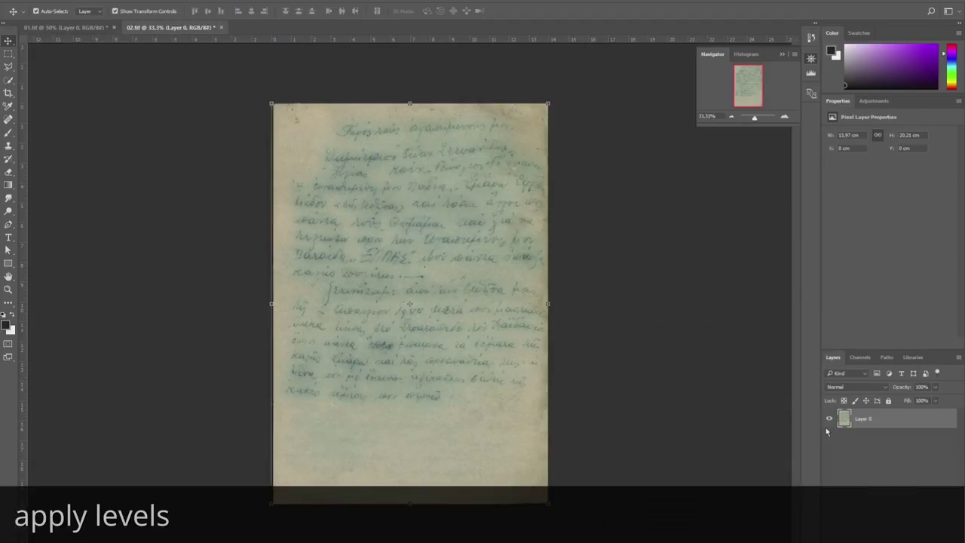
Step: Correct the levels of 02.tif with the Find Dark & Light Colors algorithm and set the RGB input black point to 113
key(ctrl+l)
click(655, 301)
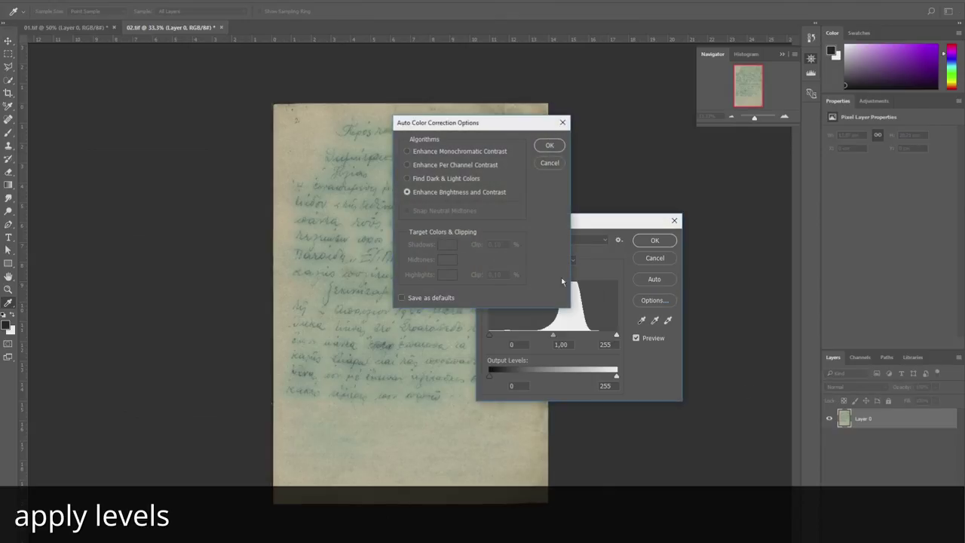
click(431, 177)
click(540, 148)
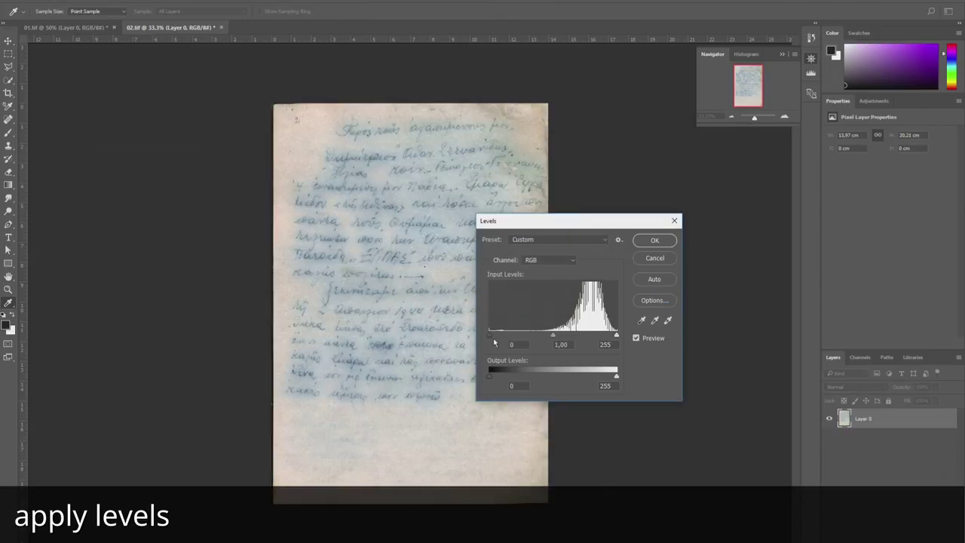
drag(489, 333, 546, 329)
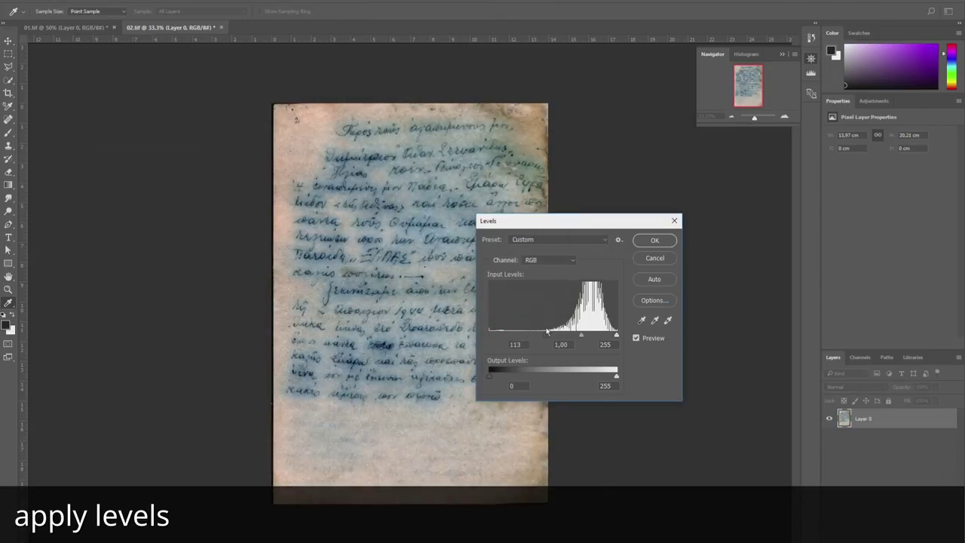
click(647, 243)
Step: Copy the corrected back page into the 01.tif document as a new layer above Layer 0
key(v)
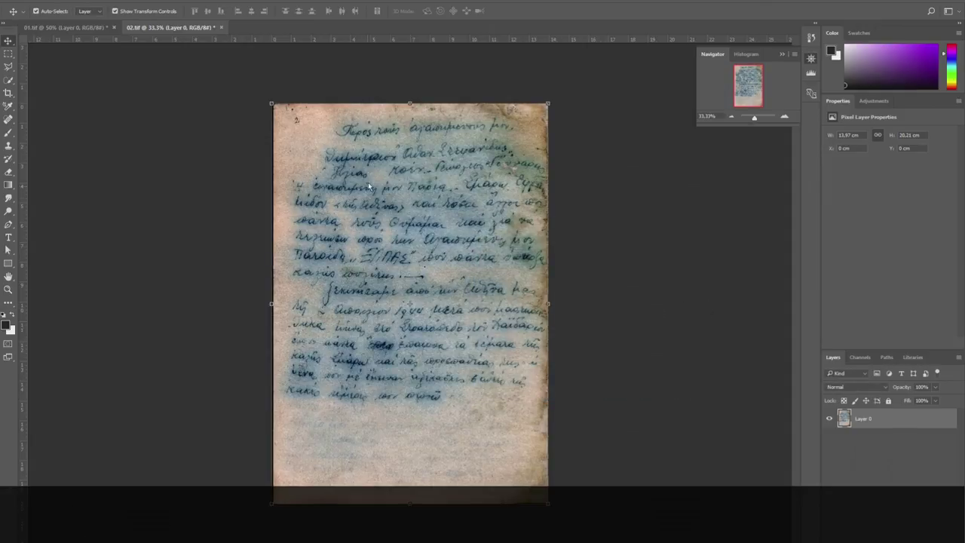
drag(368, 181, 353, 113)
scroll(387, 227, up, 3)
drag(443, 173, 533, 248)
Step: Flip the back page layer horizontally and move it roughly over the first page
right_click(499, 209)
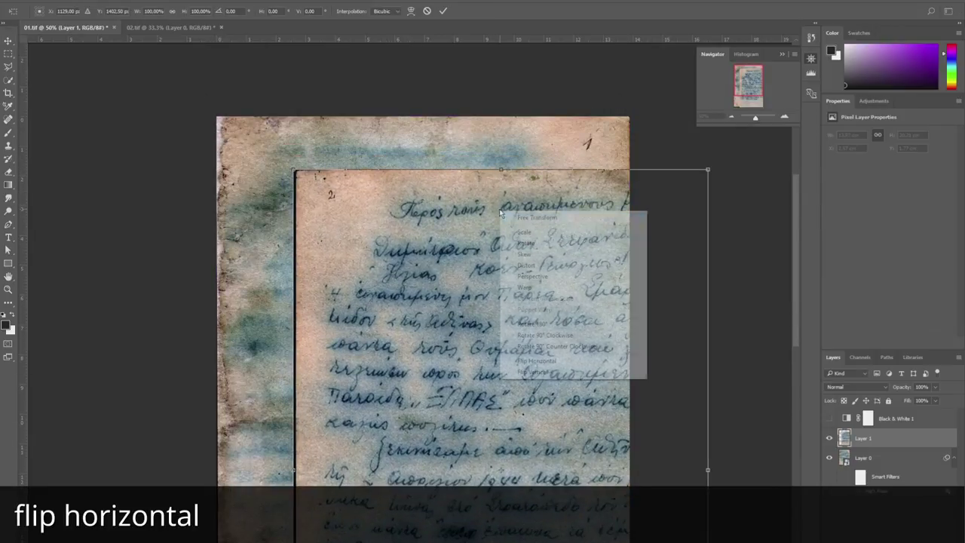
click(584, 356)
drag(584, 292, 506, 251)
Step: Lower the opacity of the back page layer, Layer 1, to 55% to reveal the page number on the first page
click(763, 117)
click(760, 70)
click(935, 387)
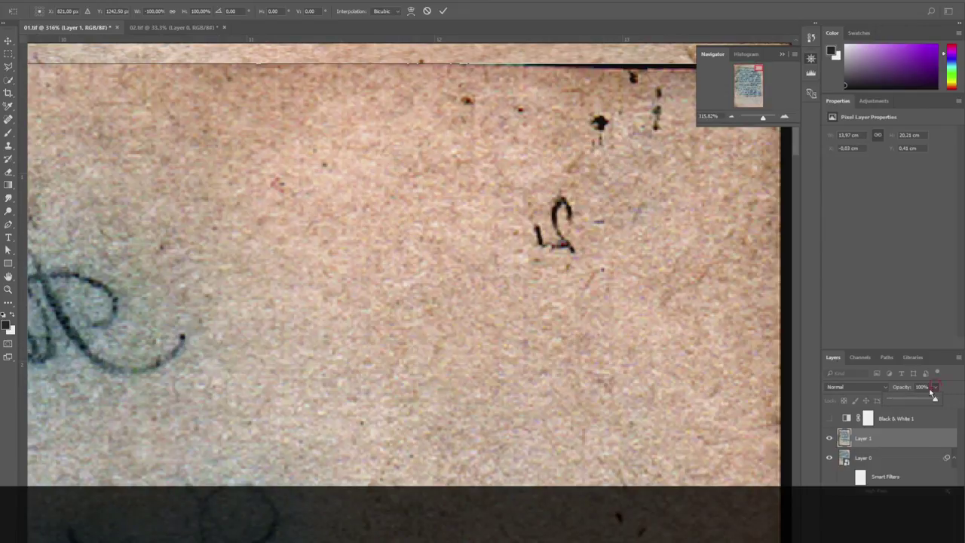
drag(934, 397, 913, 400)
Step: Align the mirrored back page with the first page at about X 0,03 cm, Y -0,01 cm and compare both by toggling Layer 1's visibility
drag(573, 221, 611, 168)
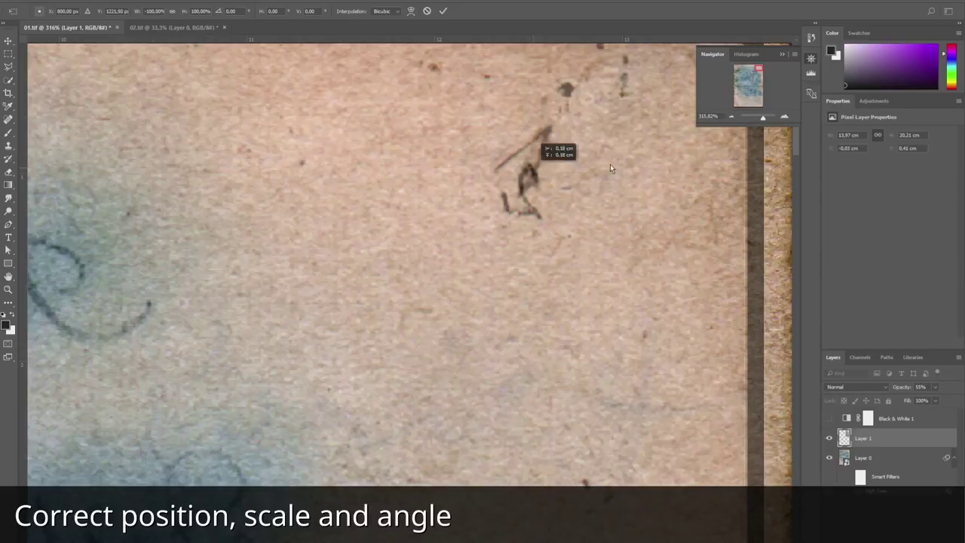
click(731, 117)
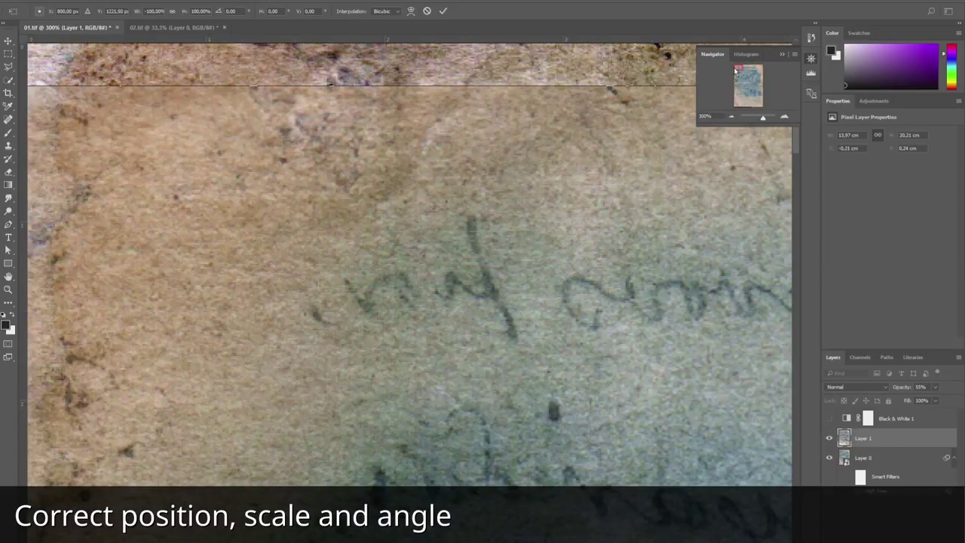
drag(498, 385, 300, 269)
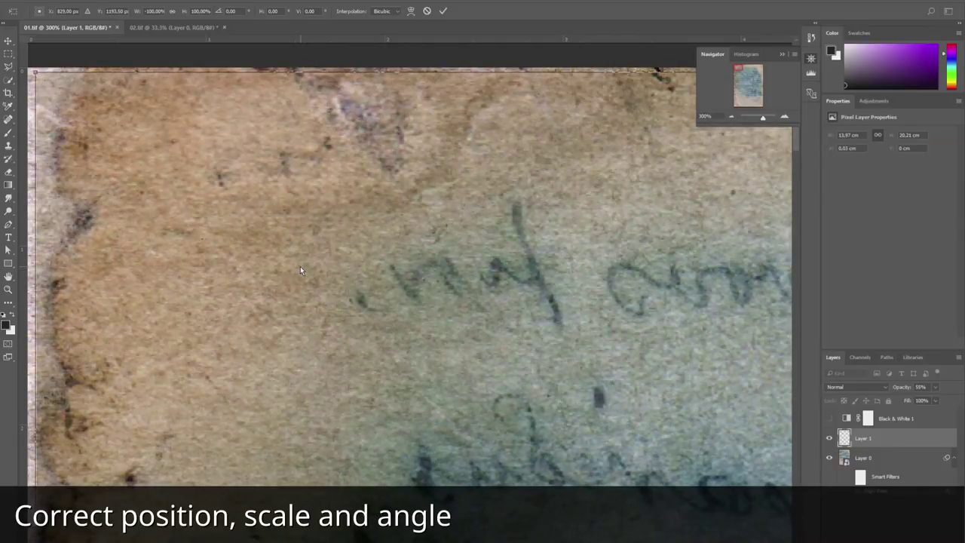
drag(255, 240, 252, 230)
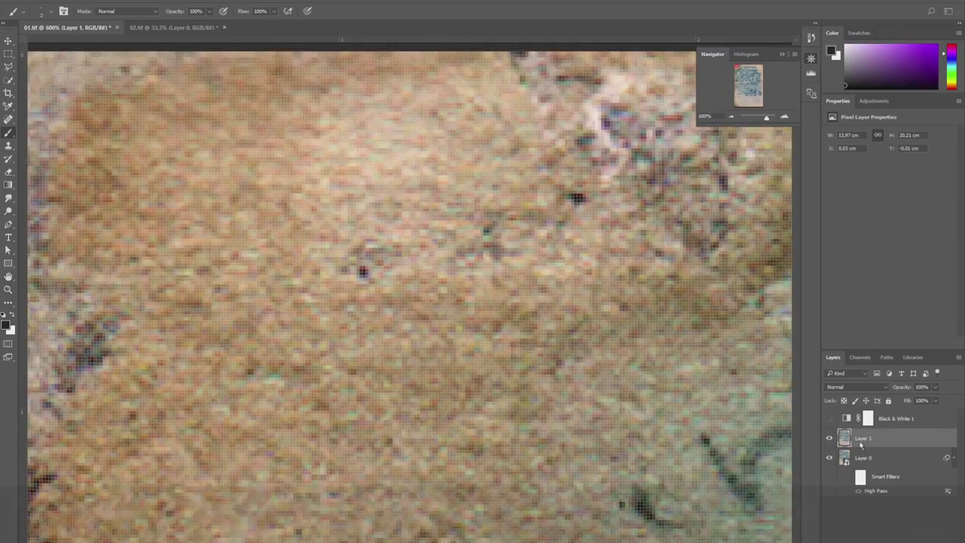
click(829, 438)
click(829, 439)
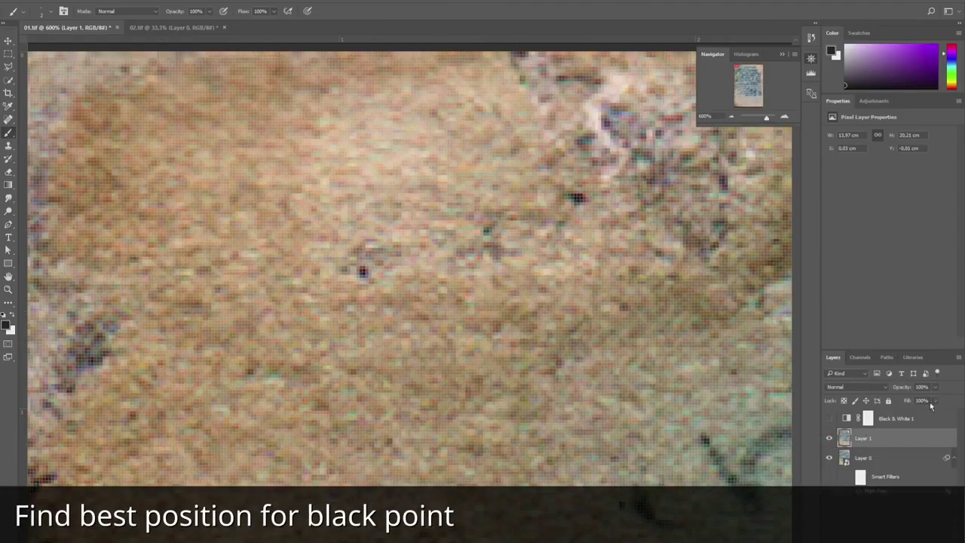
Step: Set Layer 1's opacity to 60%, nudge it to X 0,04 cm, Y -0,02 cm over the upper-left black point, and compare both pages
drag(925, 402, 921, 402)
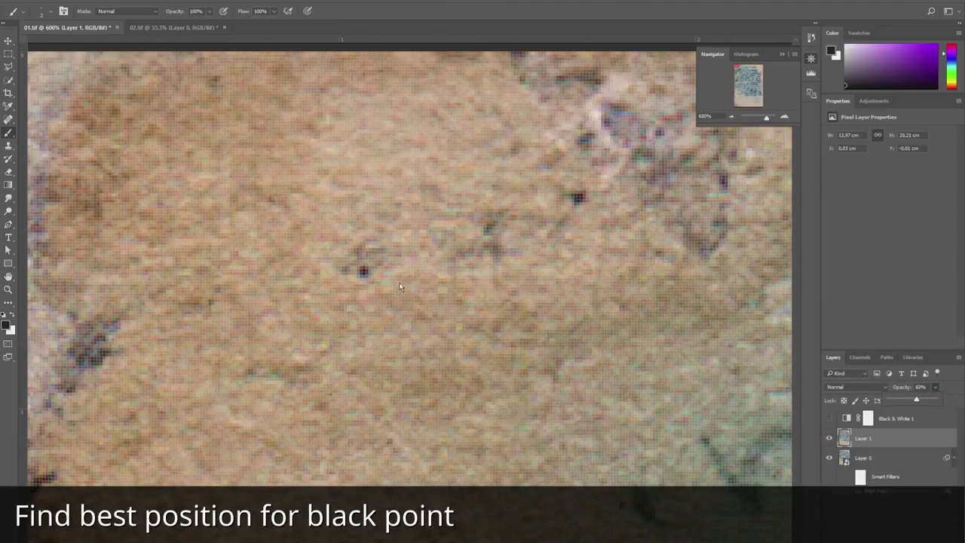
key(v)
drag(371, 333, 375, 335)
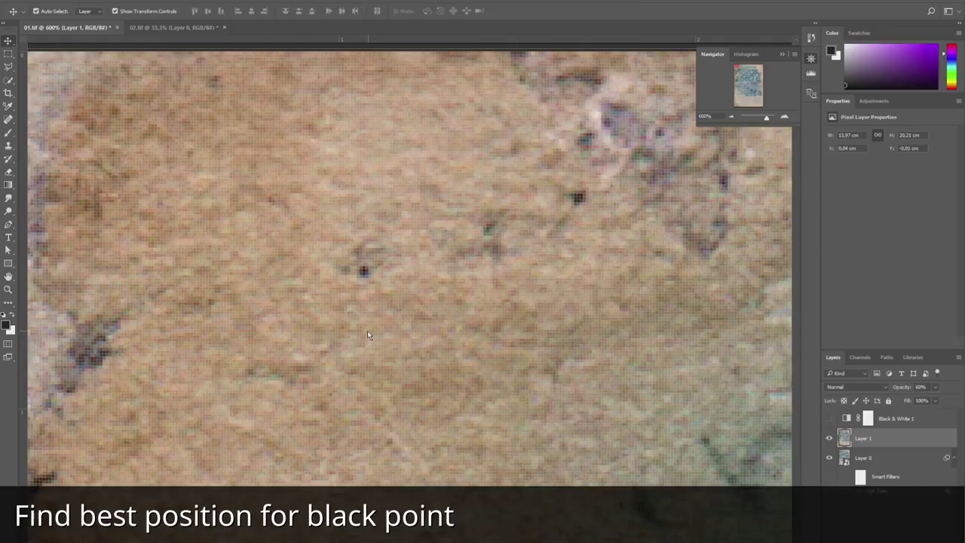
key(Up)
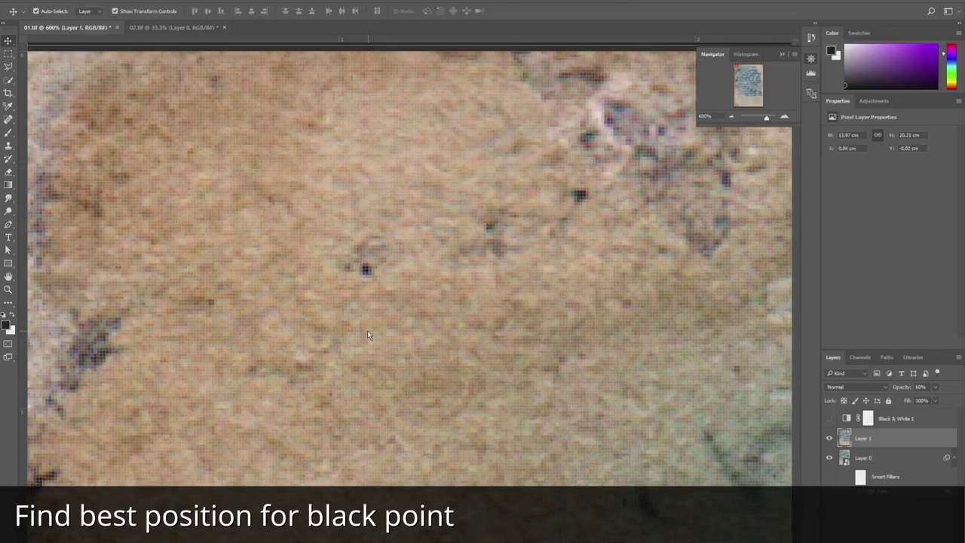
click(830, 439)
click(830, 438)
click(830, 439)
click(829, 438)
click(830, 439)
click(830, 439)
Step: Examine the black spots farther down the page's left edge with Layer 1 shown and hidden to judge the alignment
scroll(684, 377, down, 5)
scroll(635, 348, down, 10)
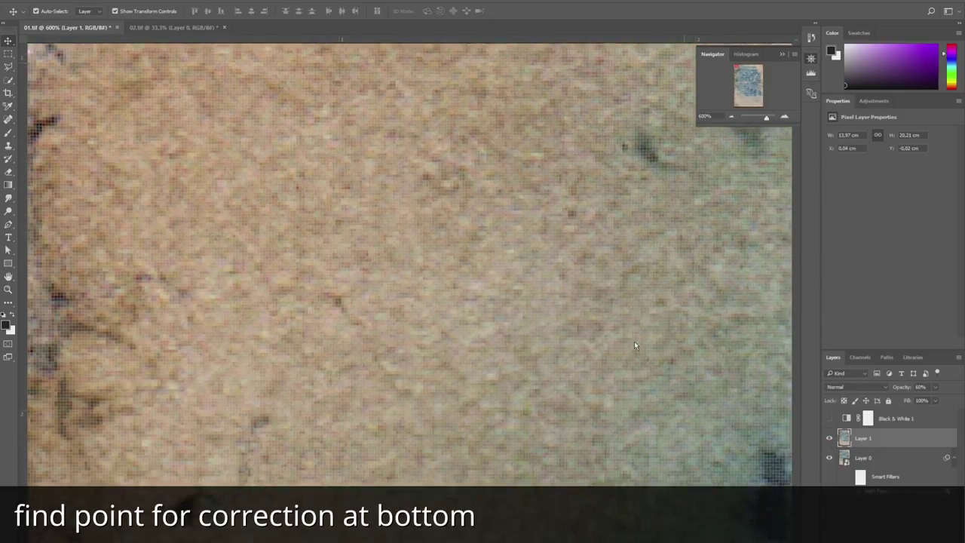
scroll(585, 407, left, 3)
scroll(588, 388, left, 1)
scroll(588, 388, up, 1)
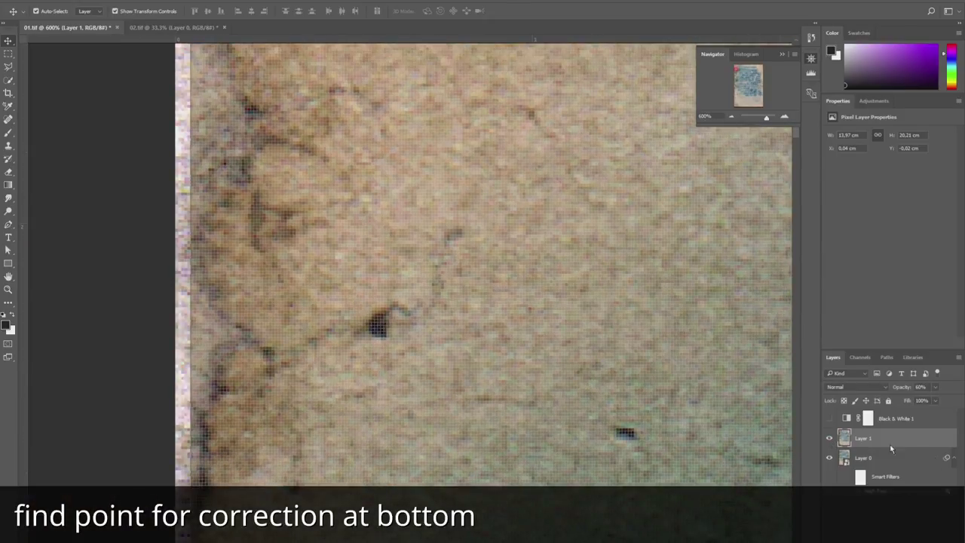
click(829, 440)
click(830, 440)
click(830, 441)
click(829, 441)
click(830, 438)
Step: Compare the reference spots near the bottom of both pages by toggling Layer 1's visibility
click(740, 104)
scroll(435, 406, up, 1)
click(829, 438)
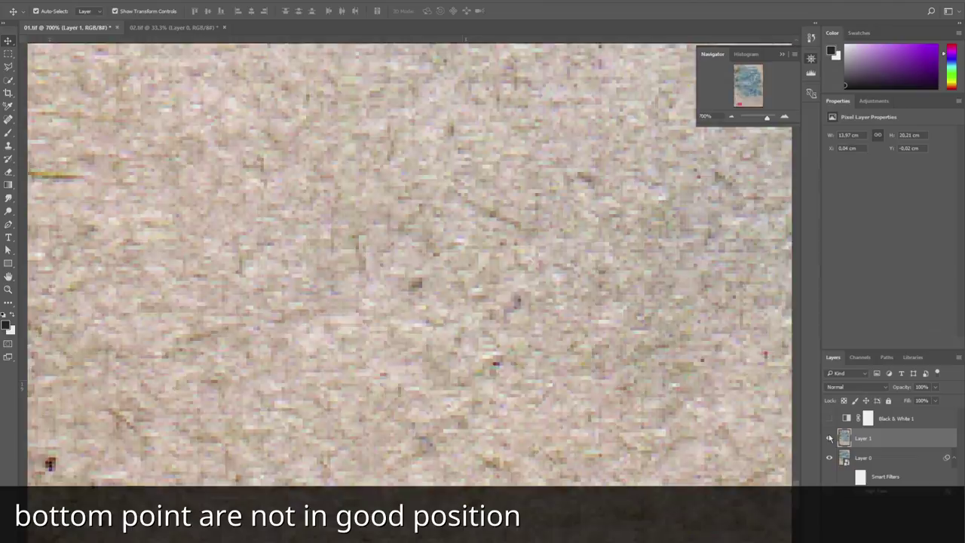
click(830, 437)
click(830, 437)
click(830, 437)
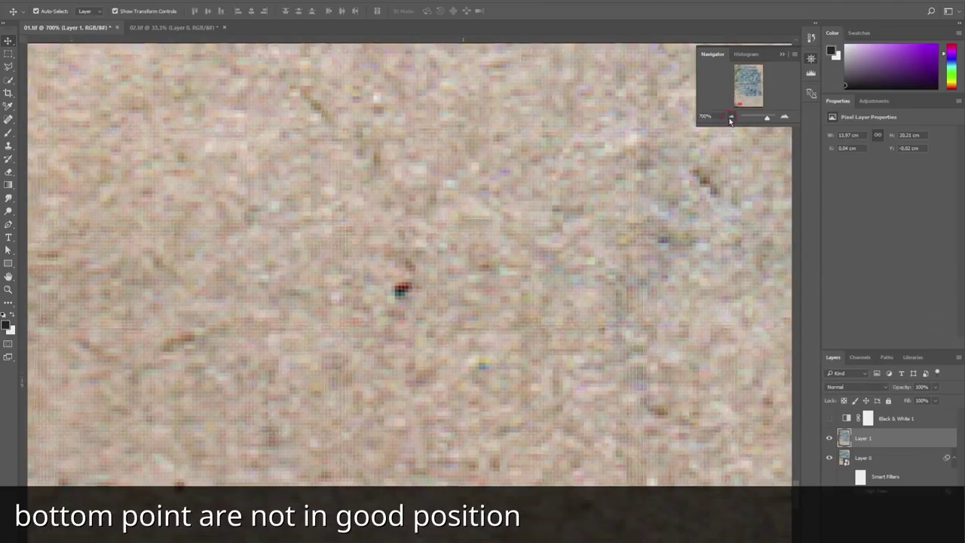
Step: Start a free transform of Layer 1 and move its rotation center onto the upper-left black point at X 128,00 px, Y 63,97 px
click(731, 118)
click(731, 118)
click(730, 118)
click(730, 118)
click(730, 117)
click(730, 117)
click(730, 117)
drag(556, 163, 486, 345)
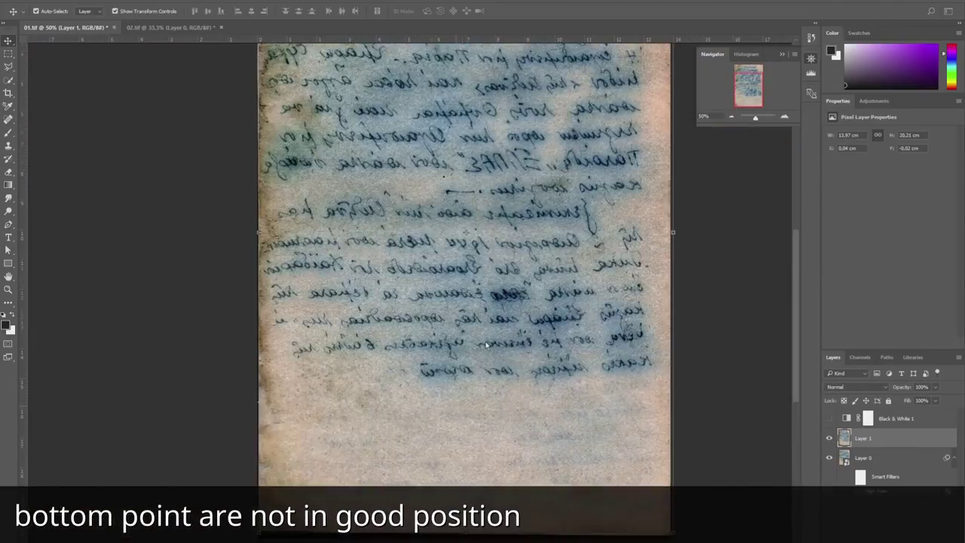
scroll(486, 345, up, 4)
key(ctrl+t)
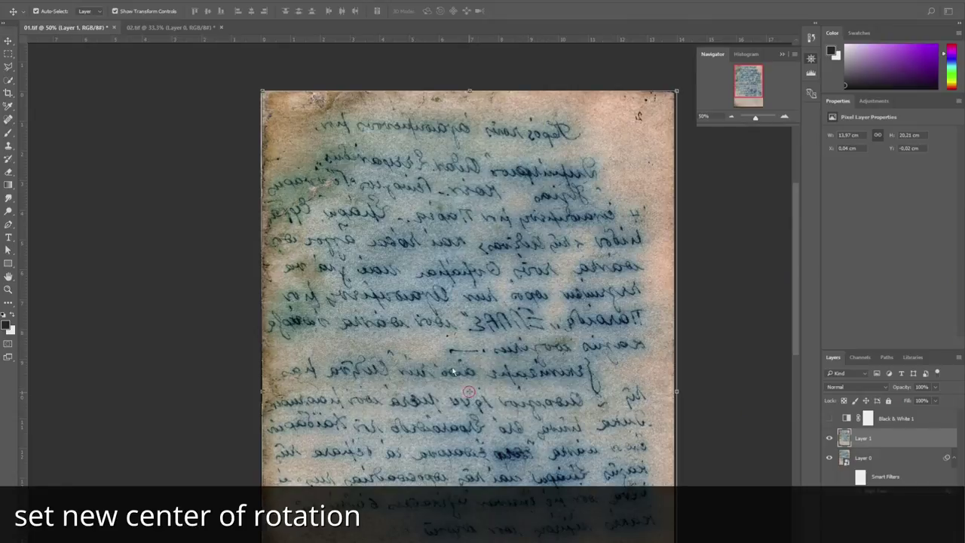
drag(469, 391, 310, 147)
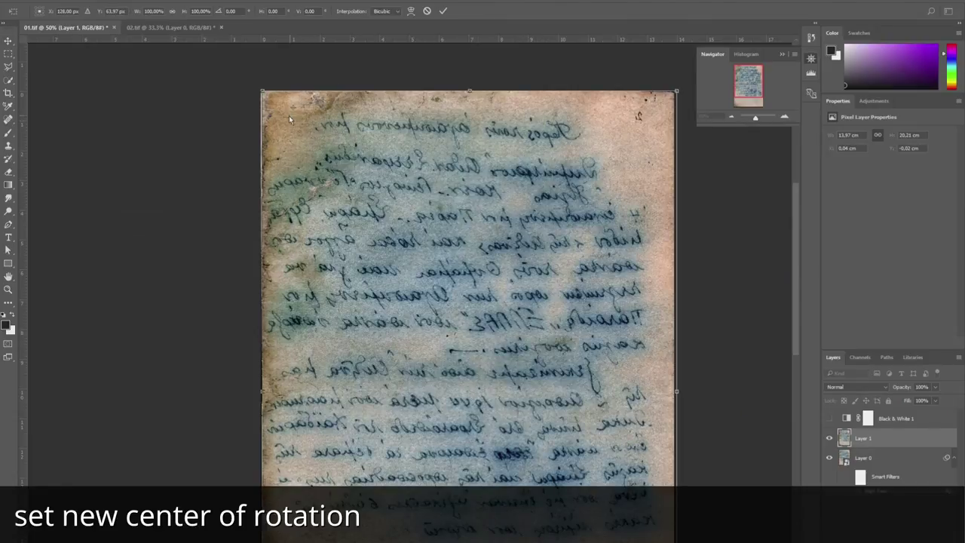
Step: Rotate Layer 1 to about -0,16° around the new center at 50% opacity, matching the spots near the page's bottom
scroll(558, 272, down, 10)
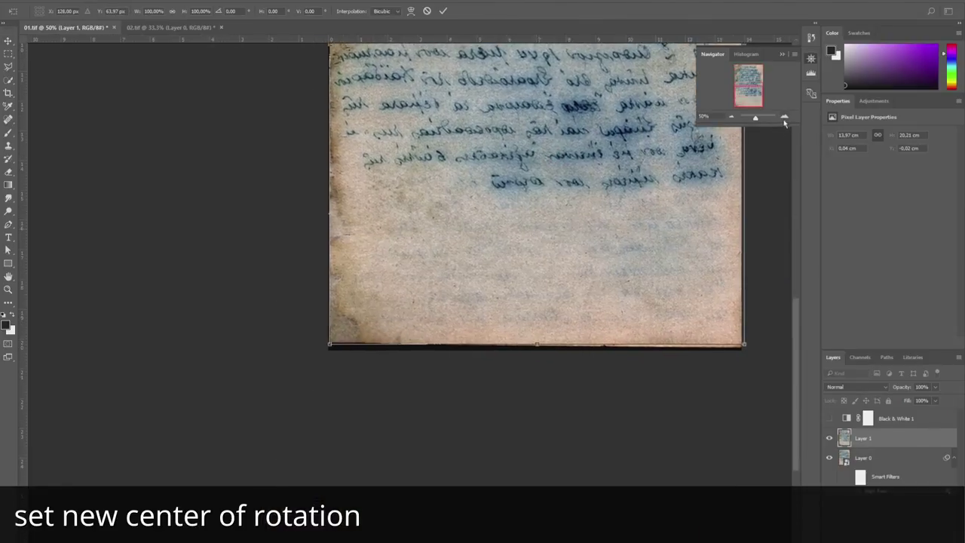
click(784, 117)
click(784, 117)
click(785, 117)
click(784, 116)
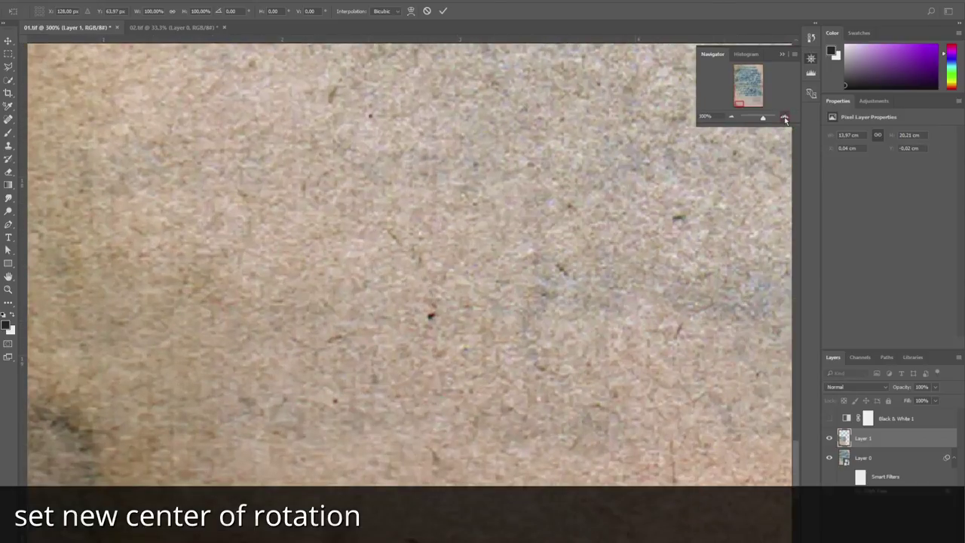
click(784, 117)
click(784, 117)
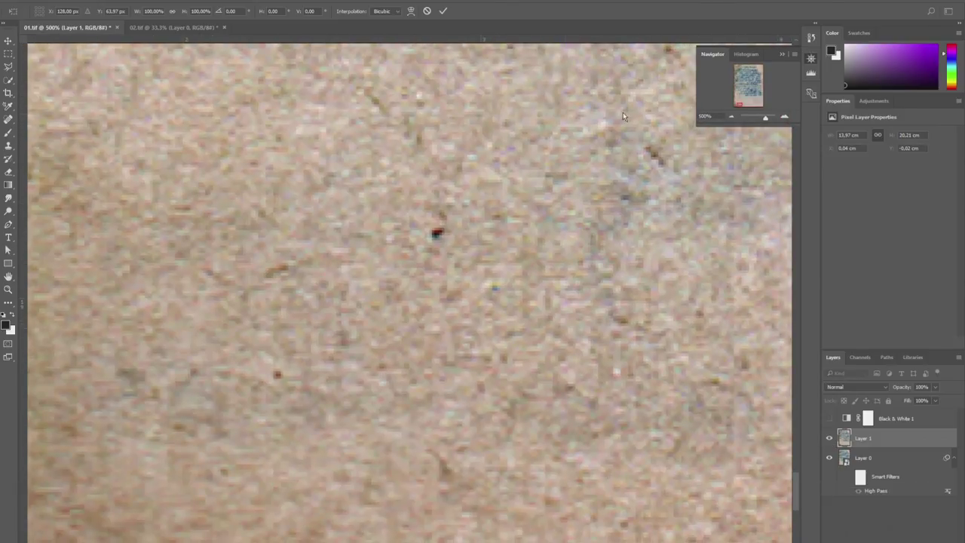
click(731, 117)
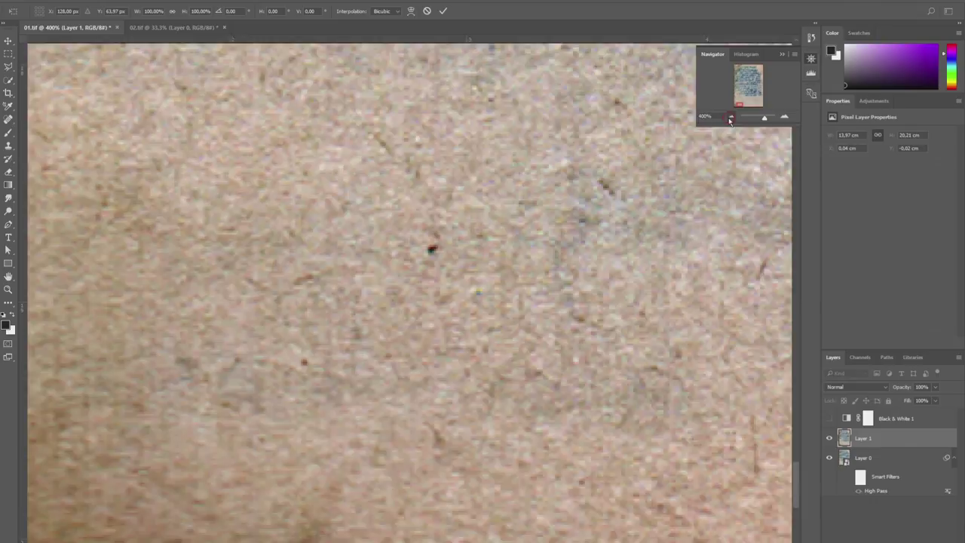
click(731, 116)
scroll(409, 290, left, 4)
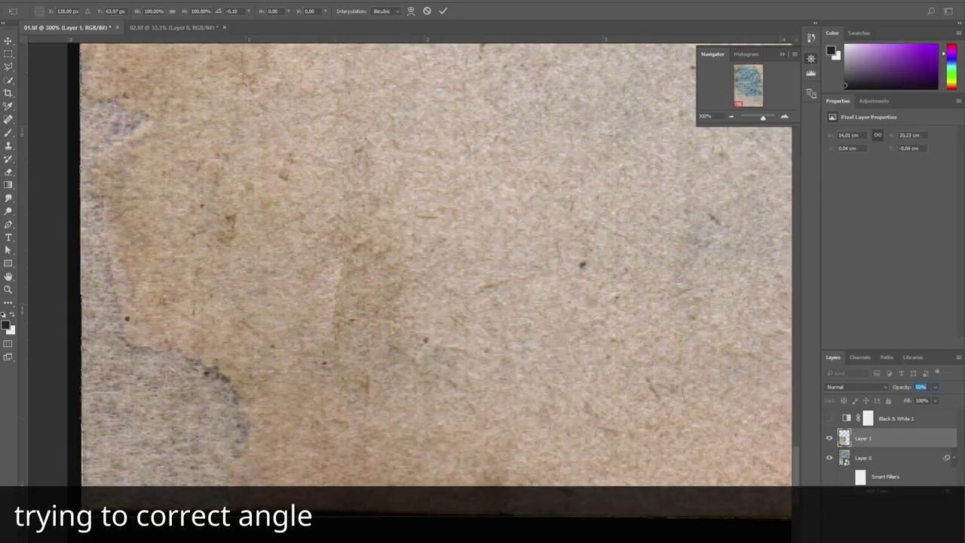
mouse_move(75, 535)
mouse_down()
mouse_move(83, 533)
mouse_move(67, 533)
mouse_move(78, 534)
mouse_up()
Step: Scale Layer 1 to 99,90% in width and height, refine its rotation to -0,14°, and apply the transform
click(202, 12)
scroll(201, 14, down, 1)
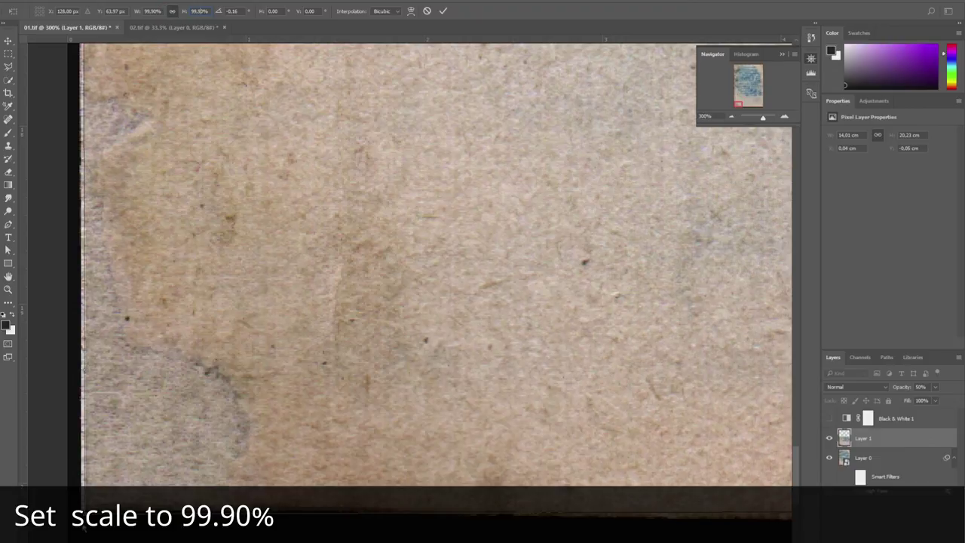
drag(84, 528, 84, 528)
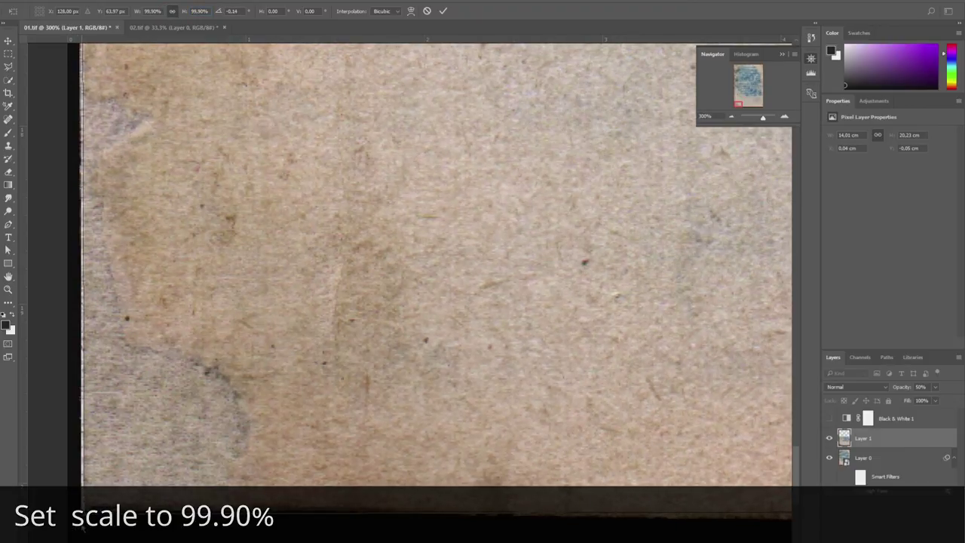
click(444, 12)
Step: Check the alignment across the whole page by repeatedly hiding and showing Layer 1
drag(731, 116, 732, 117)
drag(473, 349, 431, 503)
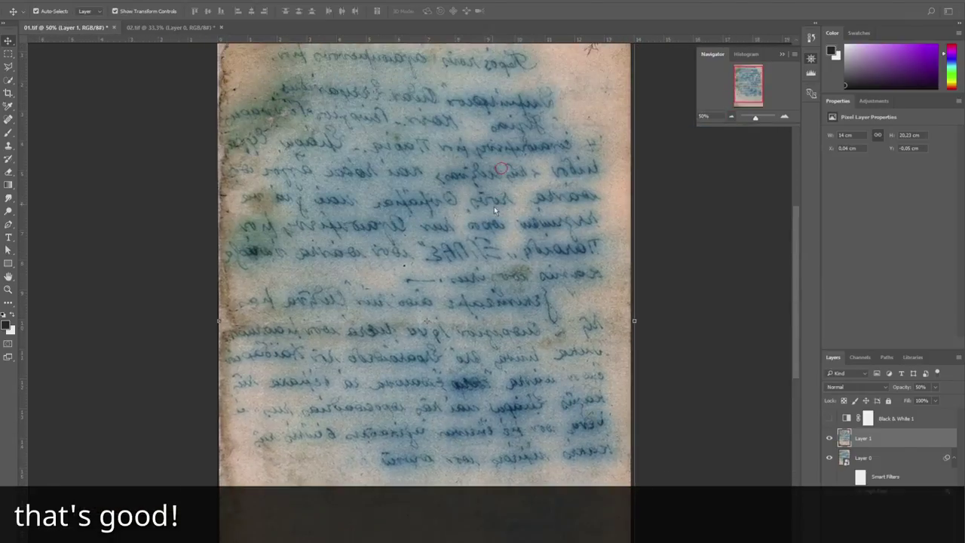
click(828, 440)
click(829, 439)
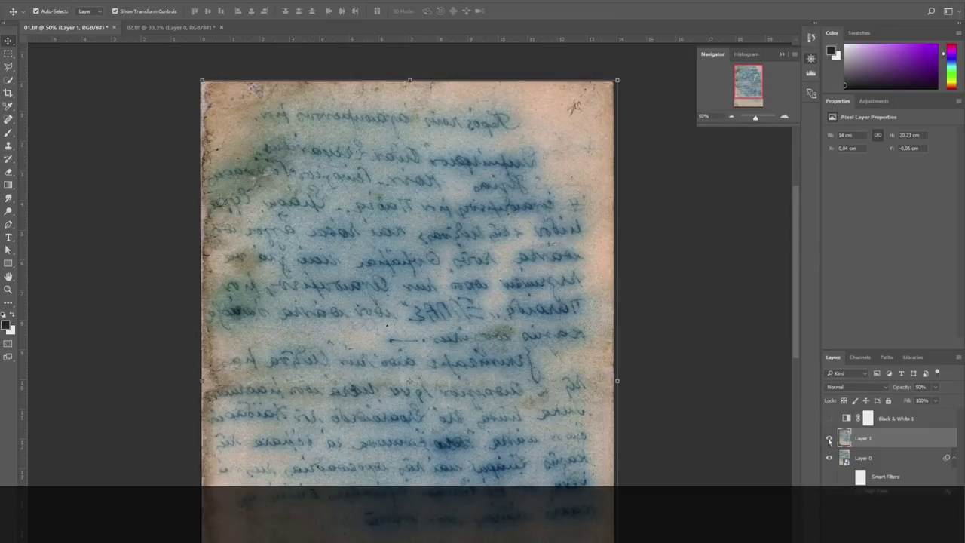
click(829, 440)
click(829, 440)
click(829, 441)
click(829, 441)
click(830, 441)
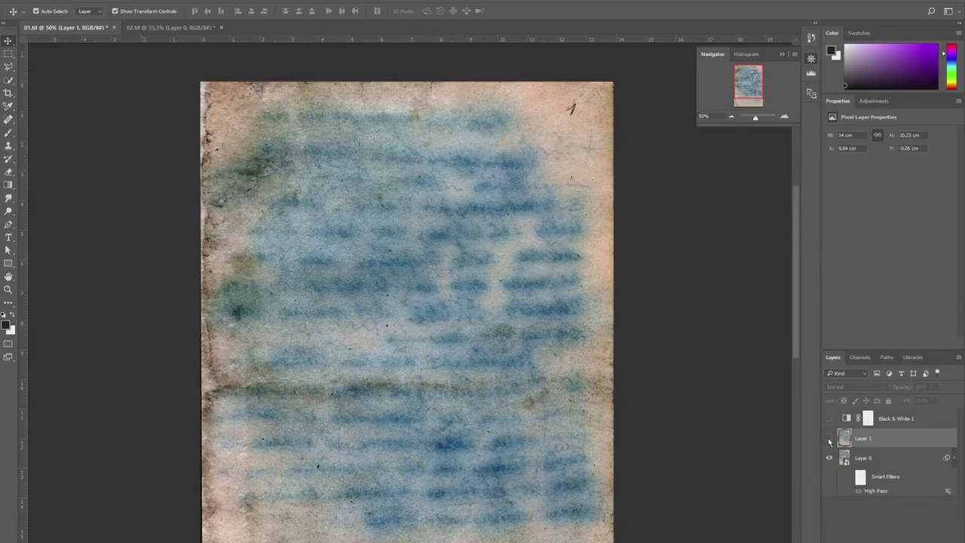
click(829, 440)
click(829, 441)
click(830, 440)
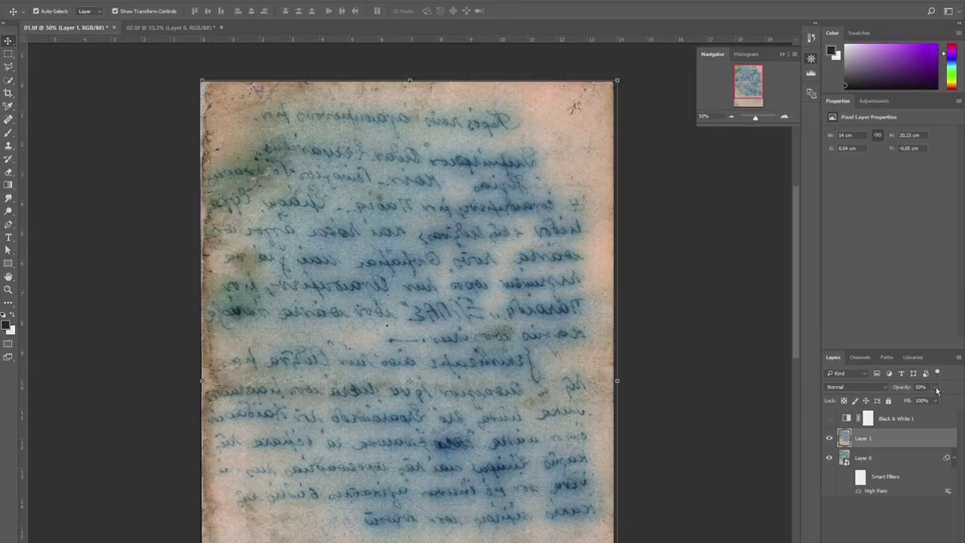
Step: Restore Layer 1 to 100% opacity and invert its colors
drag(944, 402, 960, 405)
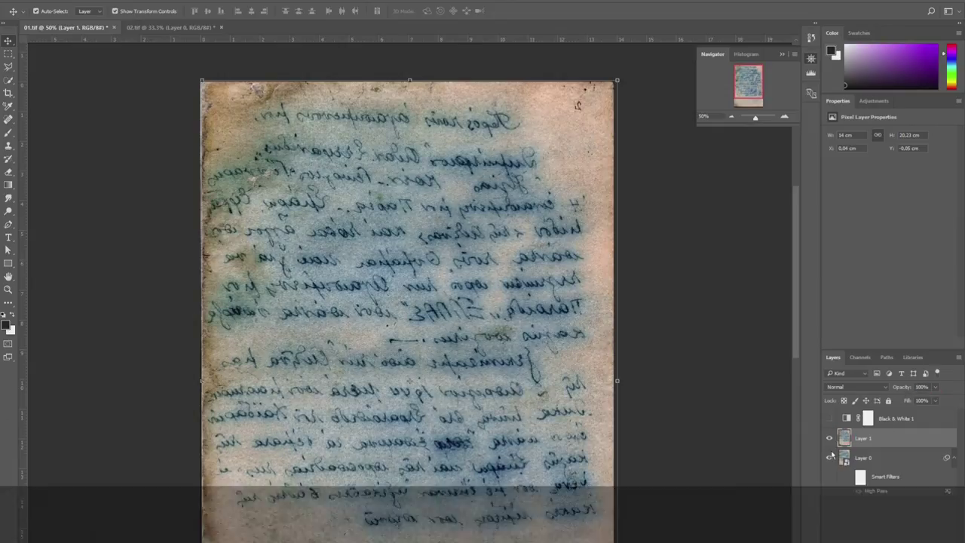
key(ctrl+i)
Step: Convert the inverted Layer 1 to a Smart Object and set its opacity to 50%
right_click(839, 452)
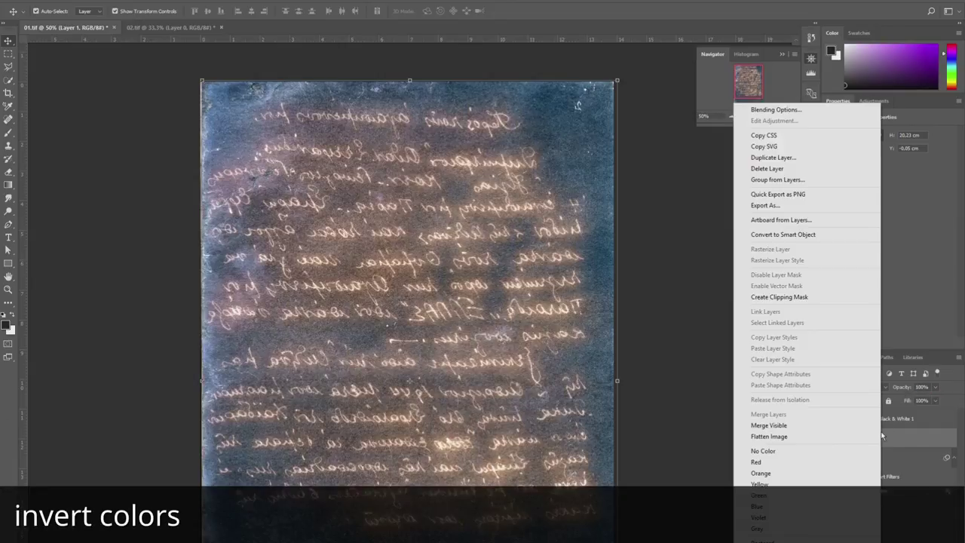
click(776, 234)
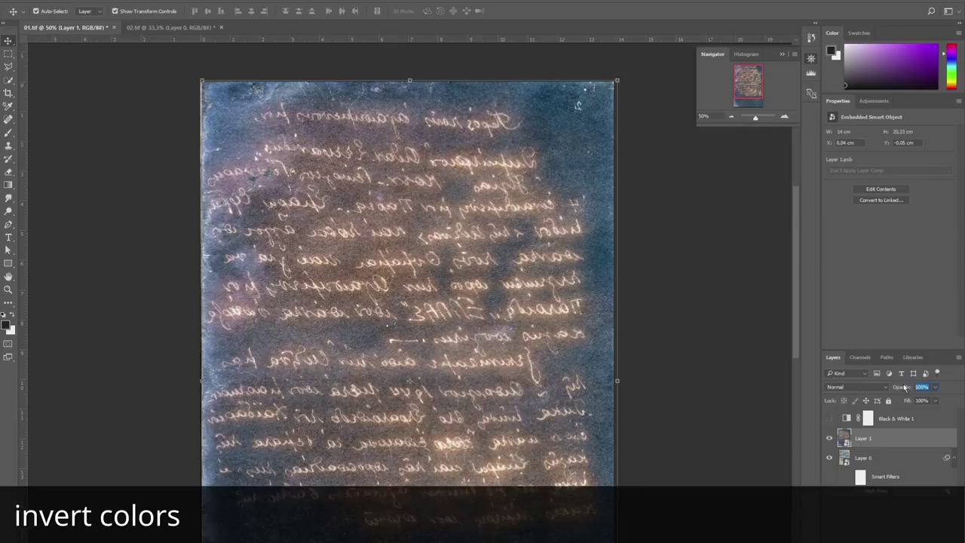
text(50)
key(Return)
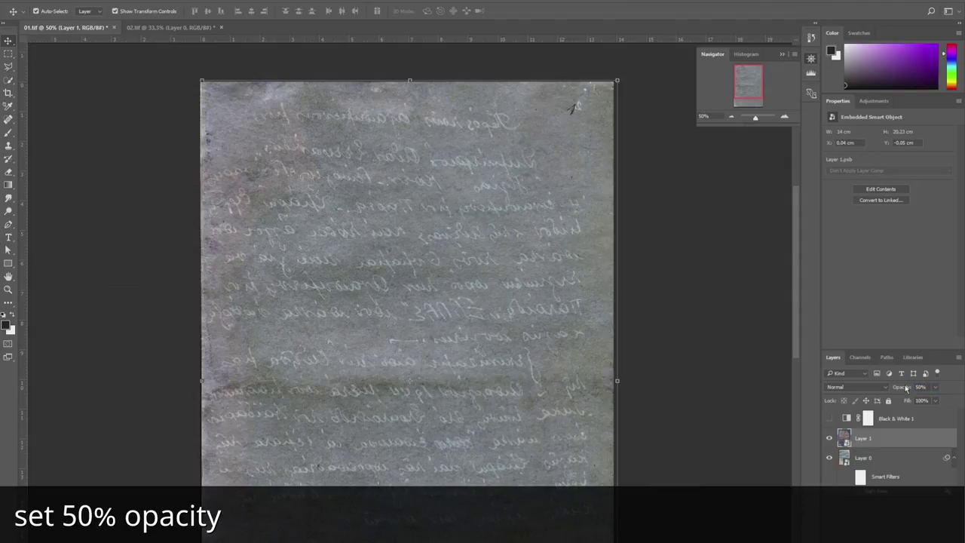
Step: Apply a Gaussian Blur with a 9,8-pixel radius to Layer 1 to soften the mirrored back-page writing
click(785, 116)
click(785, 117)
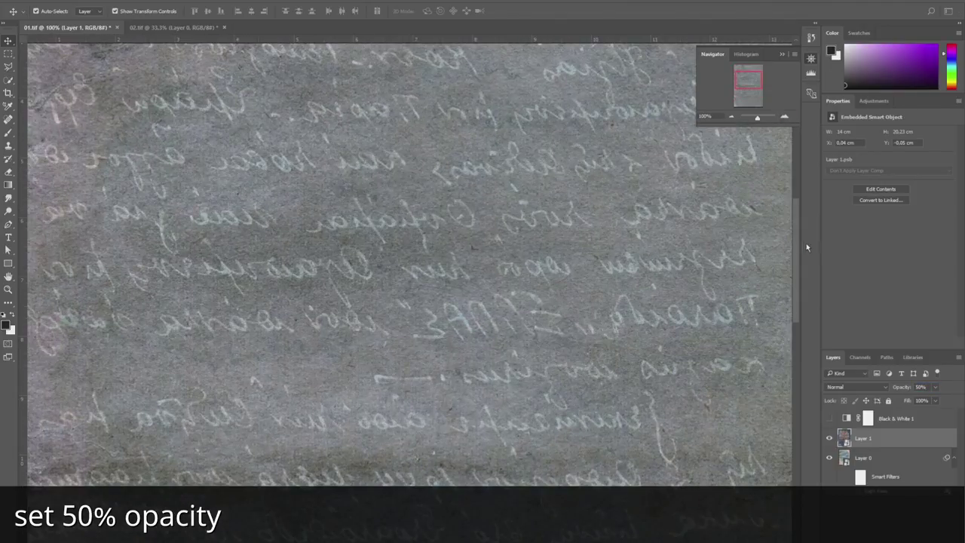
scroll(798, 209, up, 5)
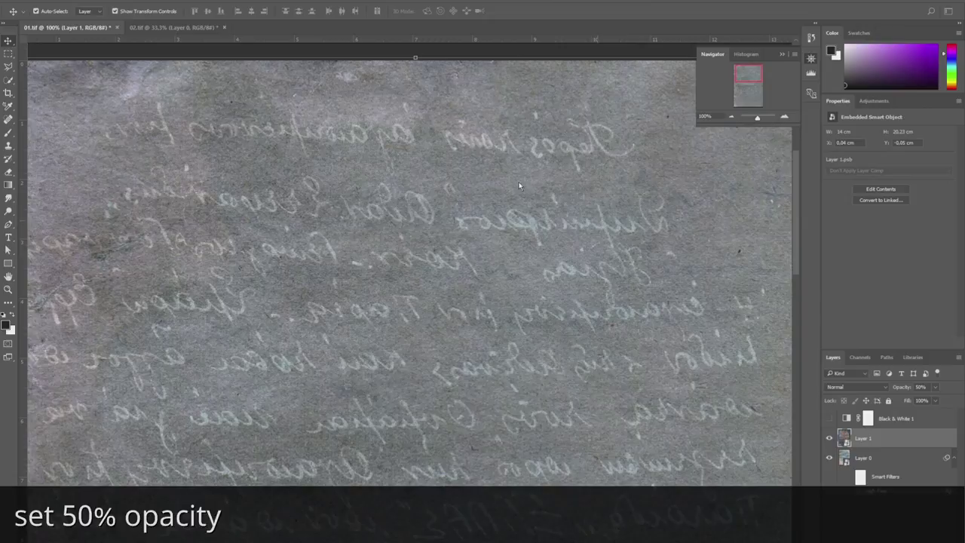
click(161, 1)
mouse_move(239, 110)
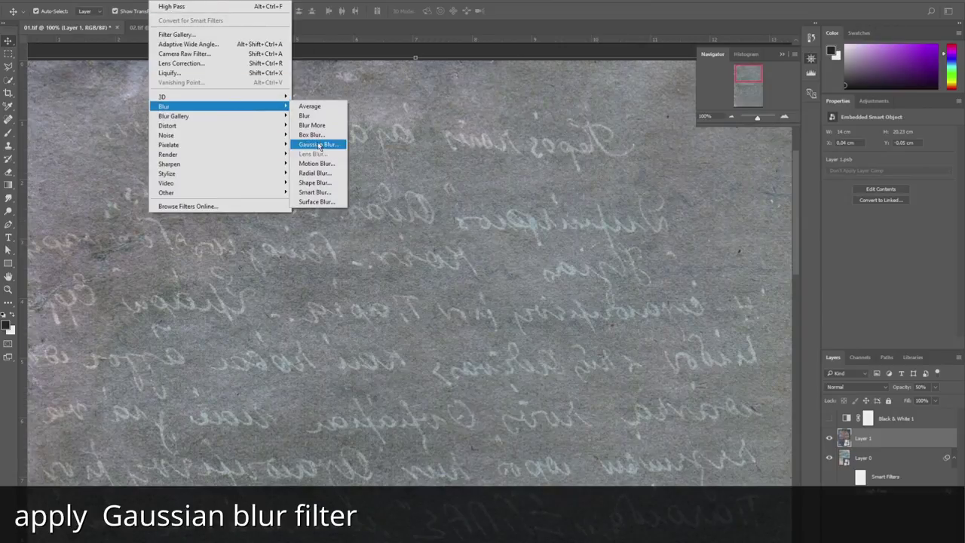
click(320, 146)
drag(564, 324, 587, 325)
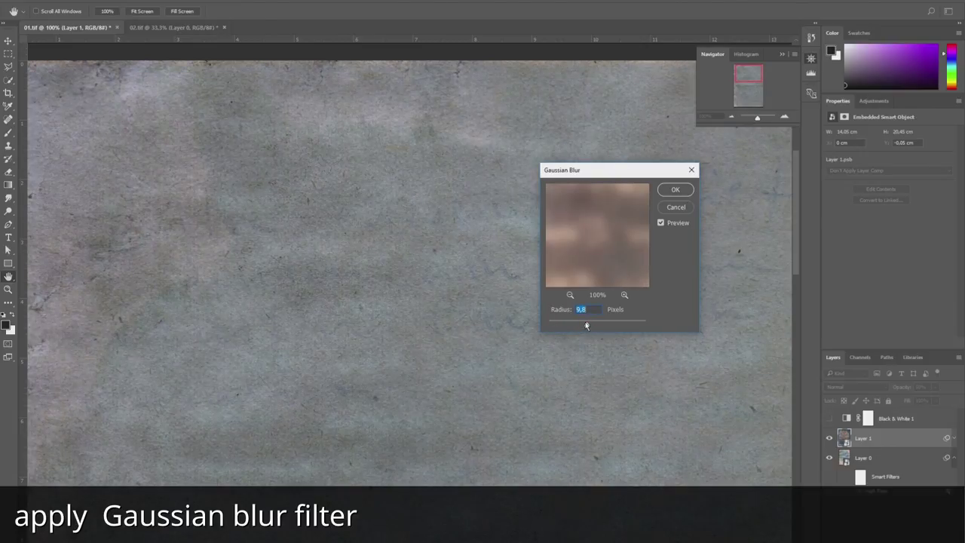
click(675, 189)
Step: Show the Black & White 1 adjustment layer and set its Cyans to -200 to bring out the faded handwriting
key(ctrl+minus)
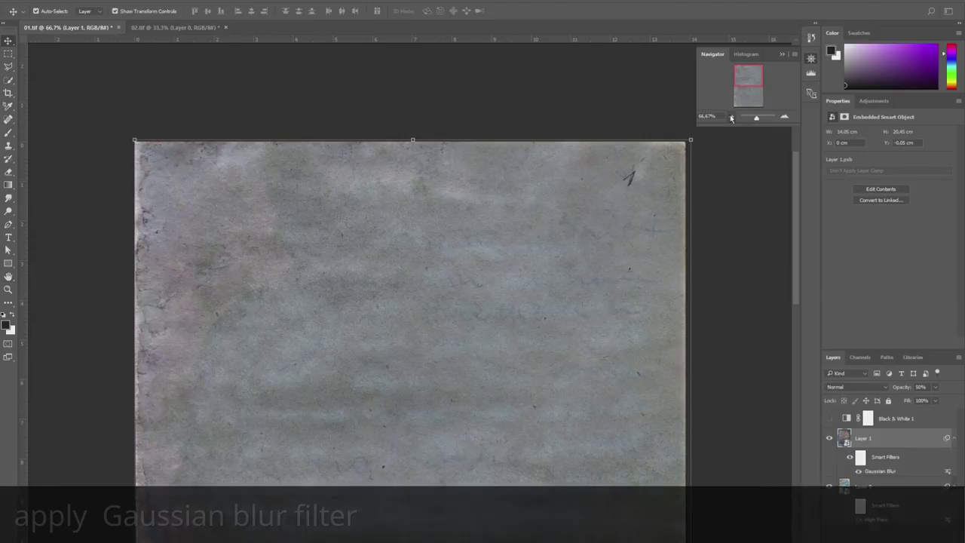
scroll(567, 302, down, 2)
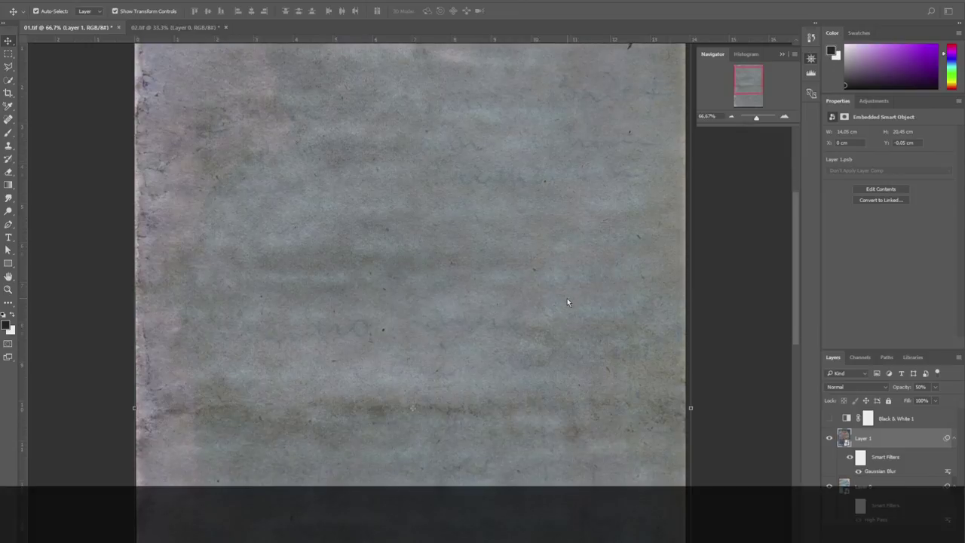
click(829, 419)
scroll(627, 340, down, 2)
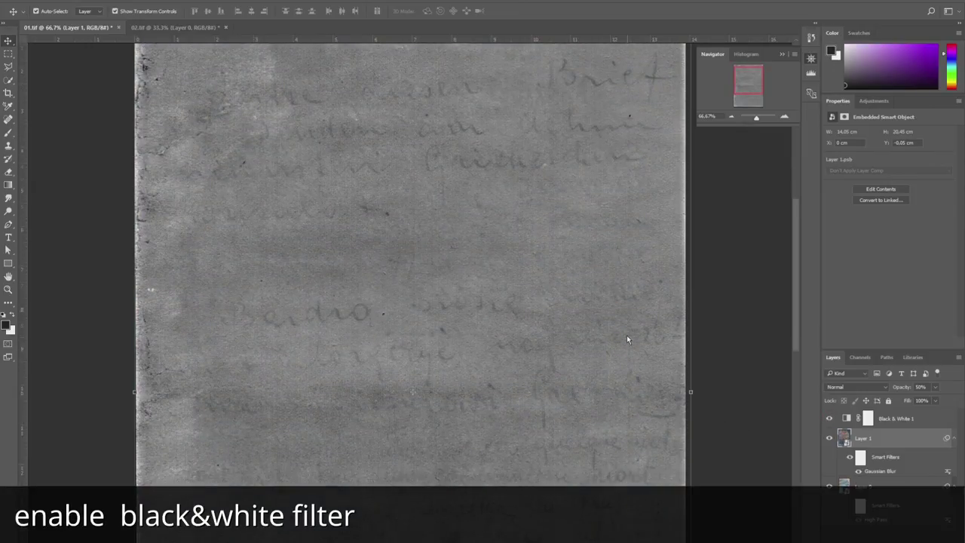
click(868, 418)
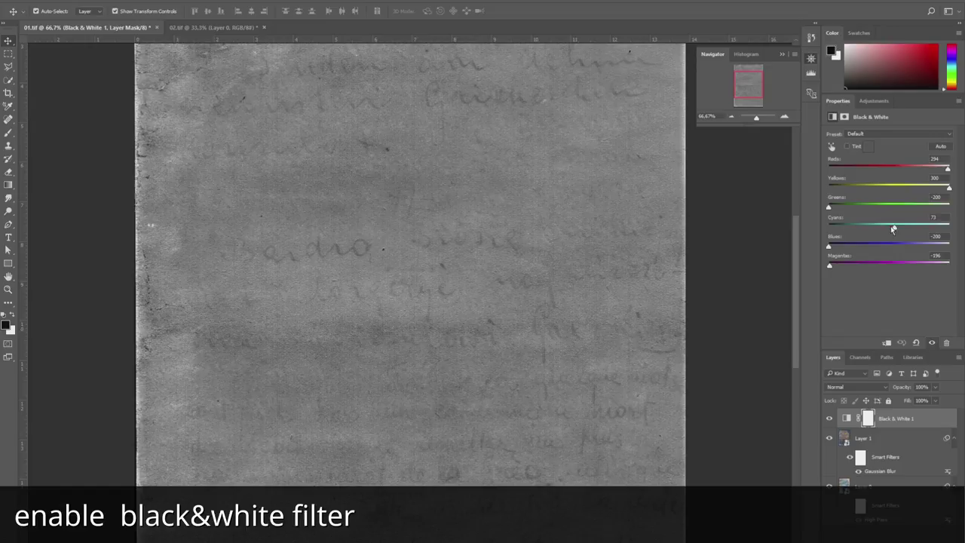
drag(893, 229, 888, 206)
scroll(793, 199, up, 5)
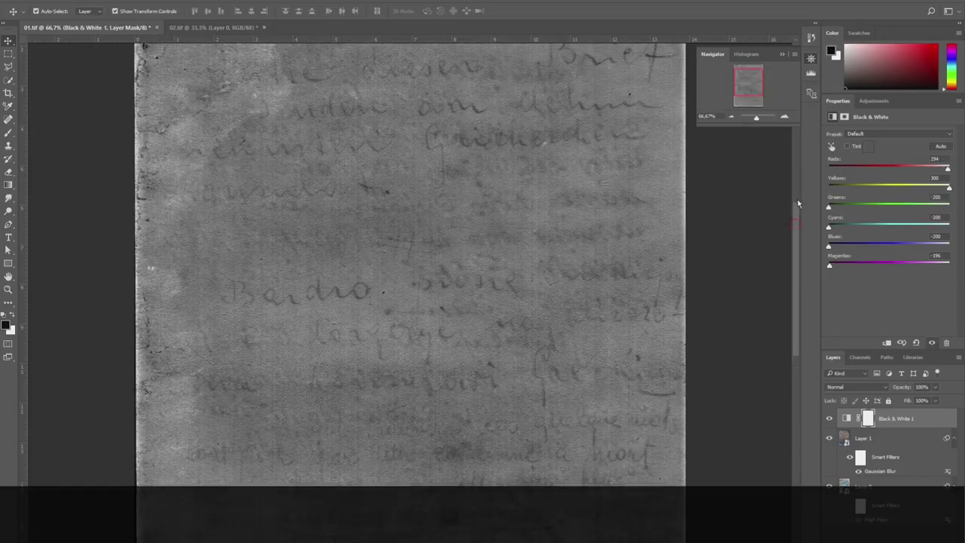
click(784, 118)
scroll(409, 293, right, 3)
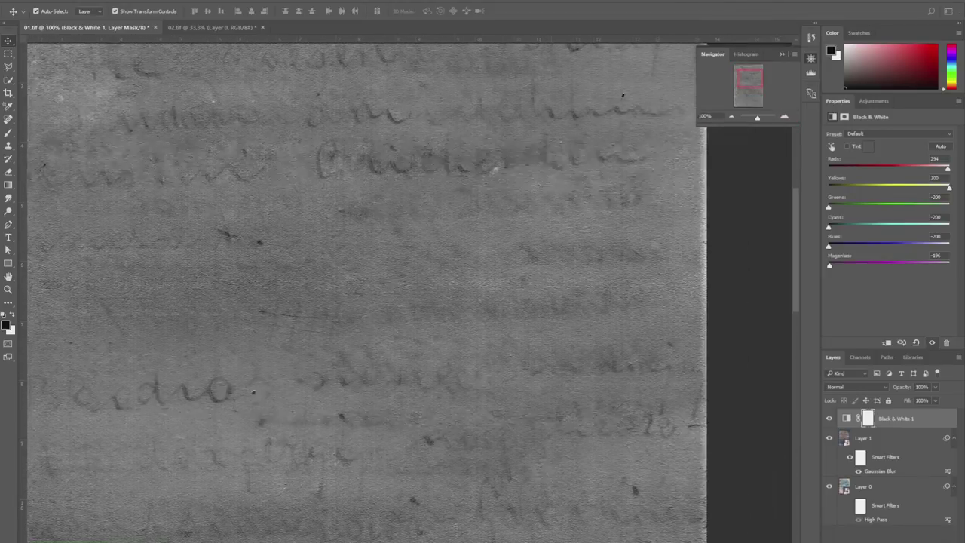
Step: Reduce the Gaussian Blur radius on Layer 1 to 6,9 pixels, checking the canvas with the preview off and on
click(556, 330)
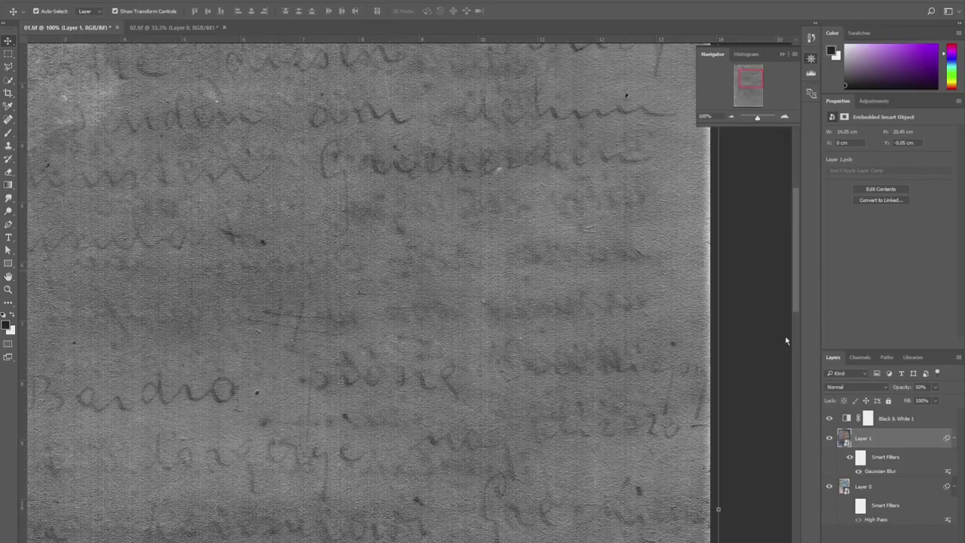
double_click(880, 469)
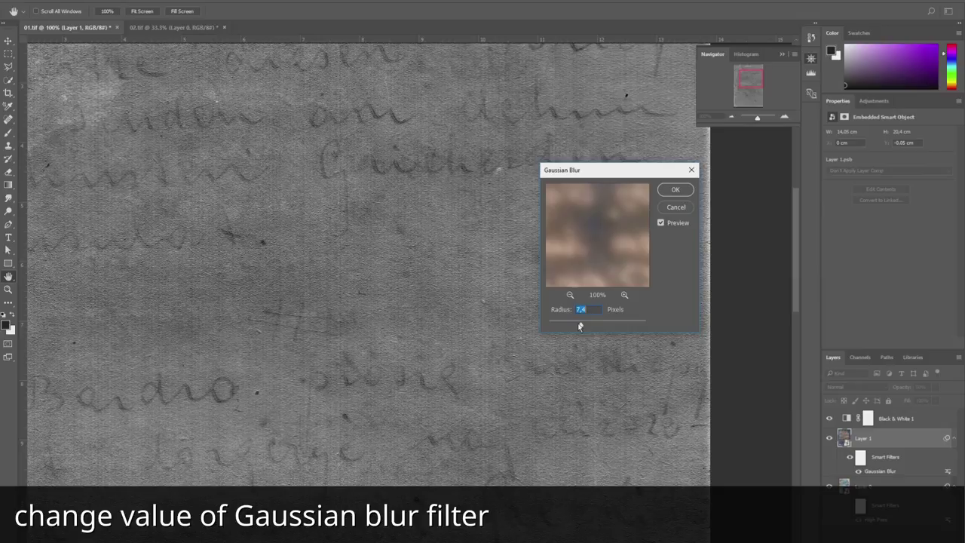
drag(578, 326, 576, 326)
drag(617, 178, 125, 96)
drag(87, 242, 89, 242)
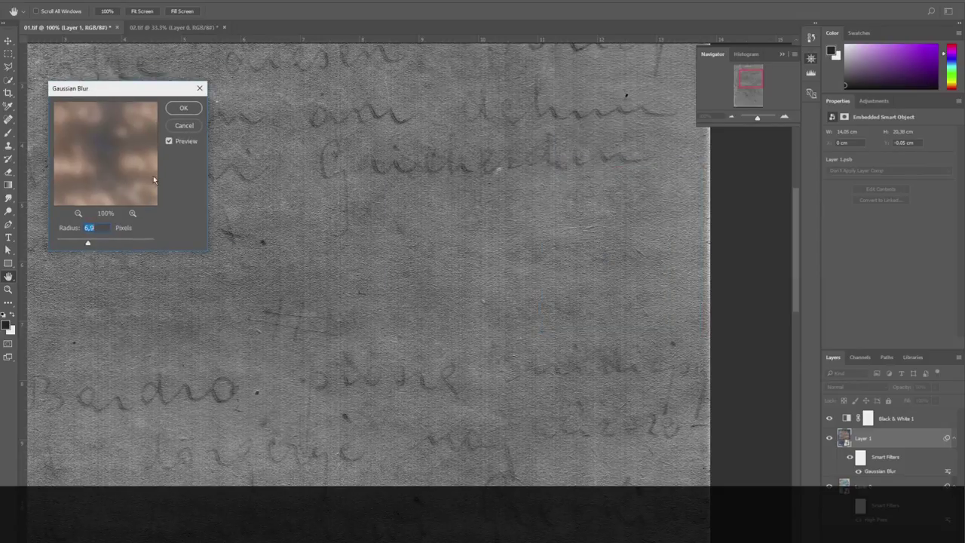
click(169, 141)
click(169, 141)
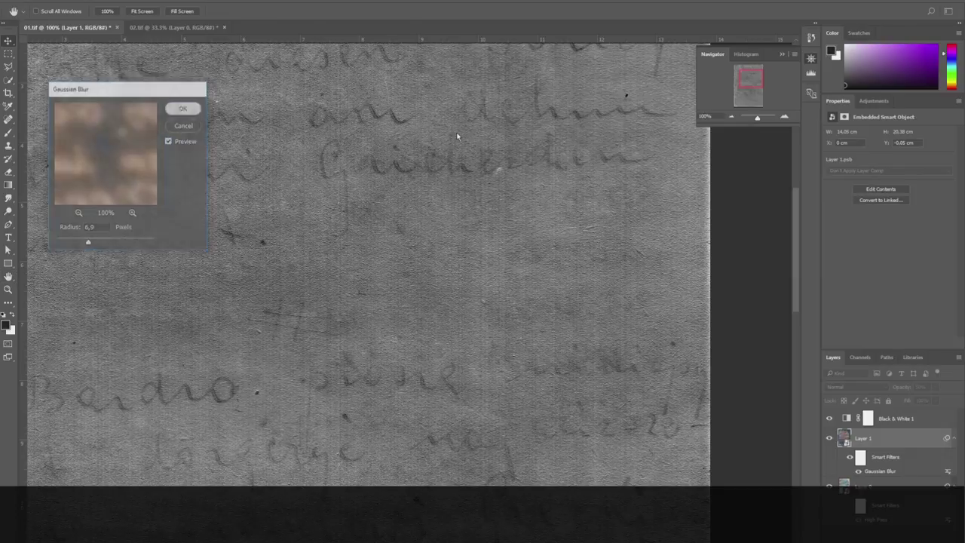
key(Return)
Step: Add a Curves adjustment layer above Layer 1, raising the lighter tones and placing a shadow point at input 53, output 67
click(904, 536)
click(874, 403)
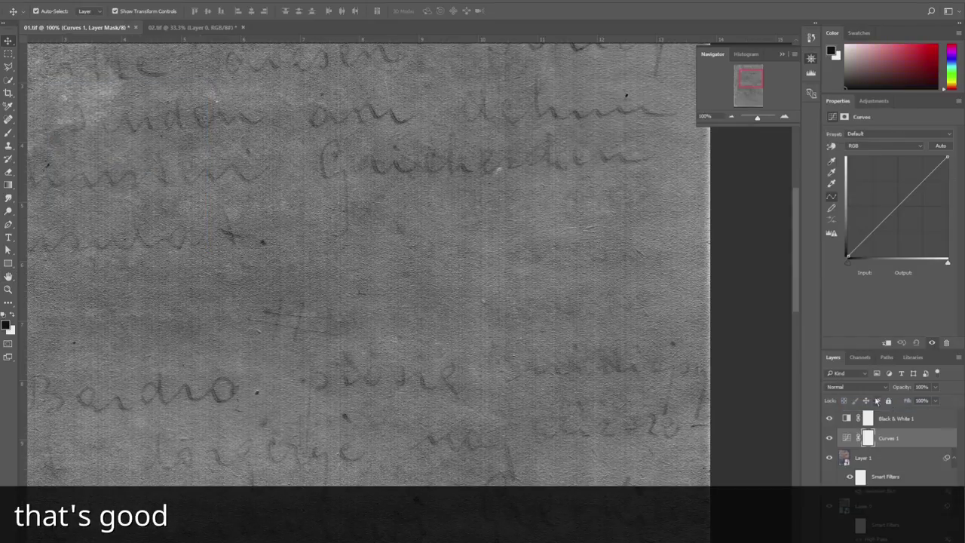
drag(907, 197, 908, 185)
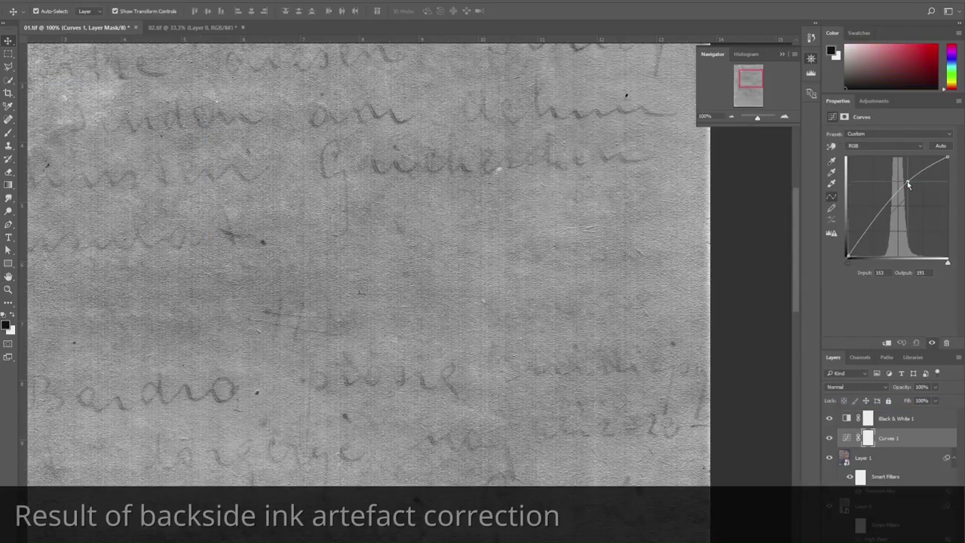
drag(875, 222, 874, 233)
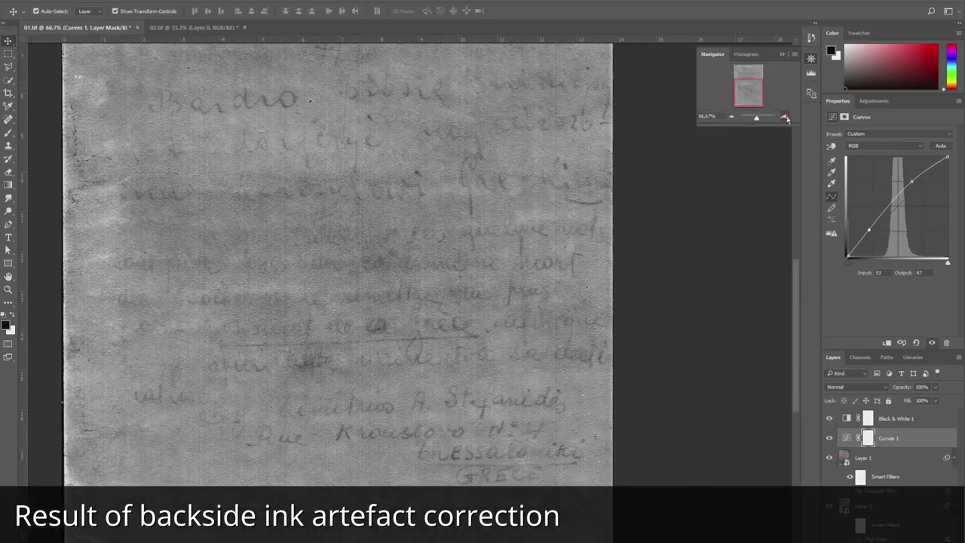
Step: Examine the corrected handwriting at 100% and compare it with the original by temporarily hiding Black & White 1, Curves 1 and Layer 1
click(785, 117)
click(785, 117)
drag(751, 95, 748, 81)
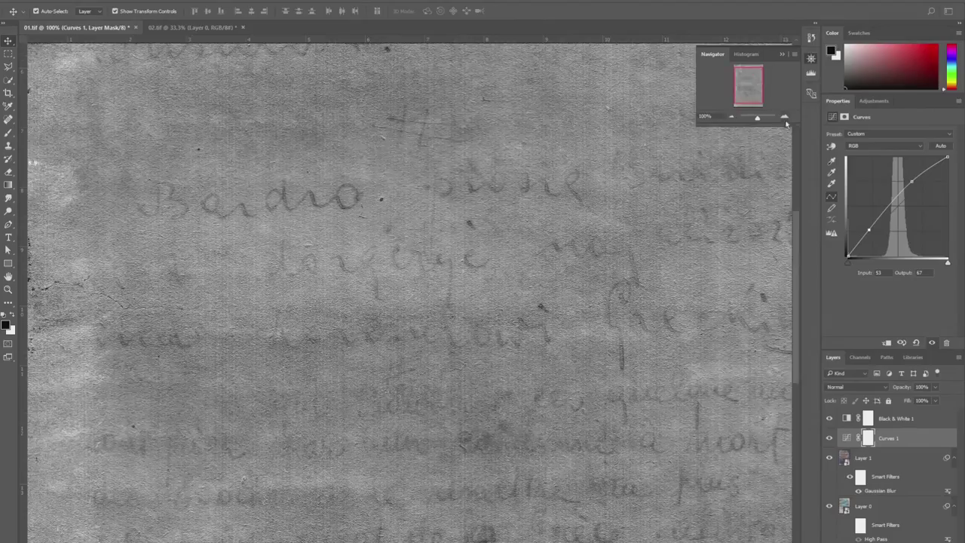
drag(796, 279, 803, 226)
drag(830, 420, 827, 460)
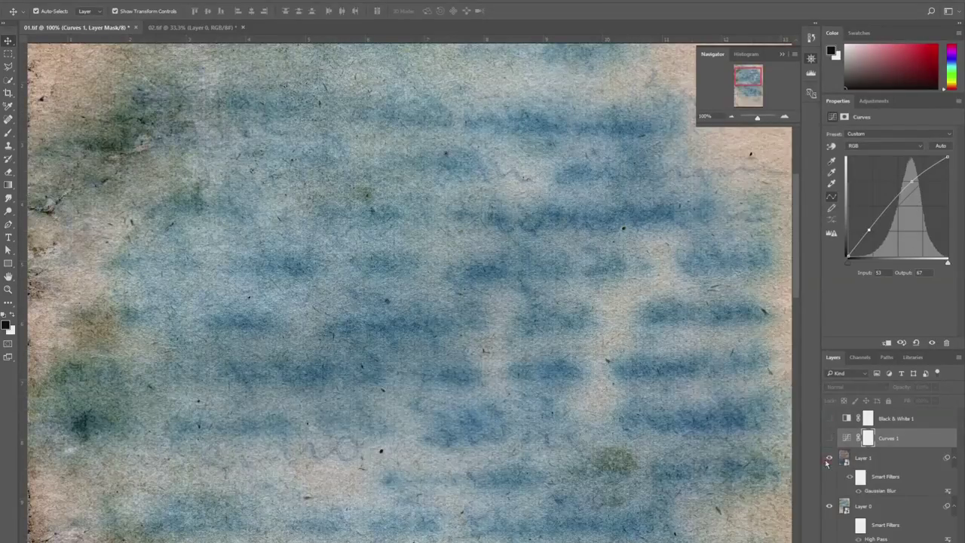
click(828, 461)
click(828, 439)
click(828, 418)
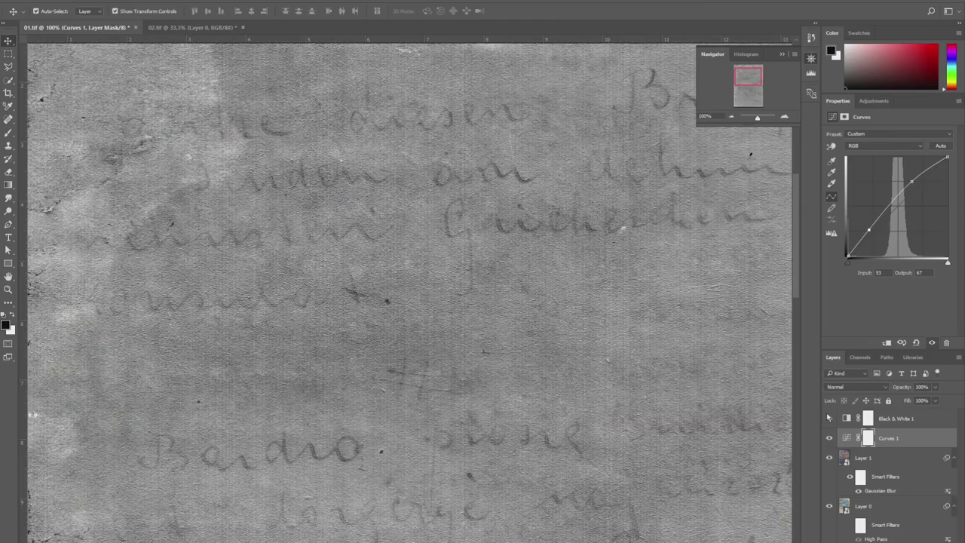